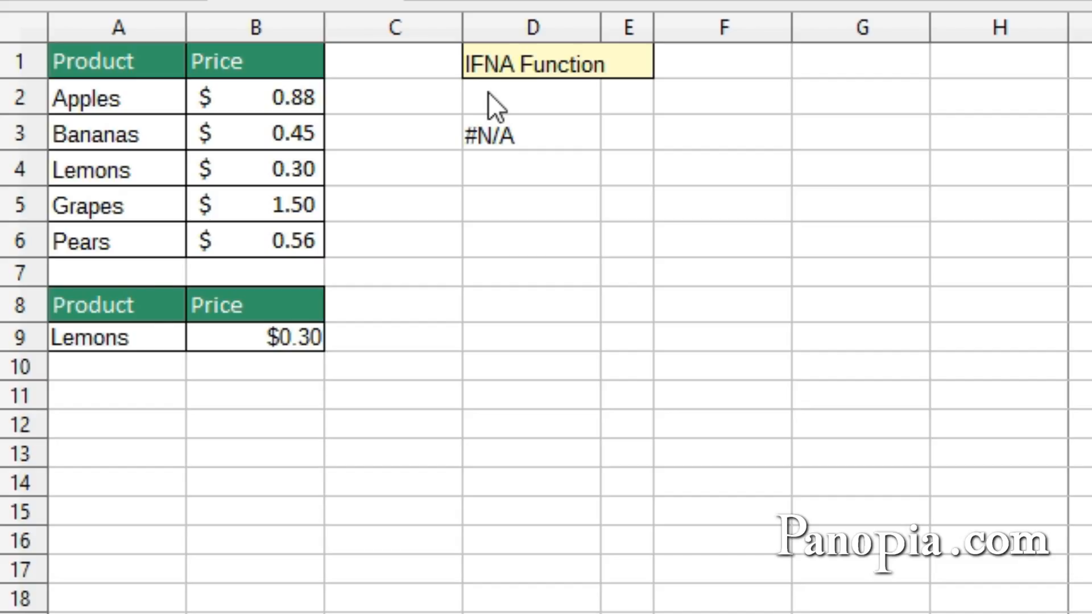
# Inspect the lookup formula behind the Lemons price in cell B9, leaving it unmodified
pyautogui.click(252, 336)
pyautogui.doubleClick(252, 336)
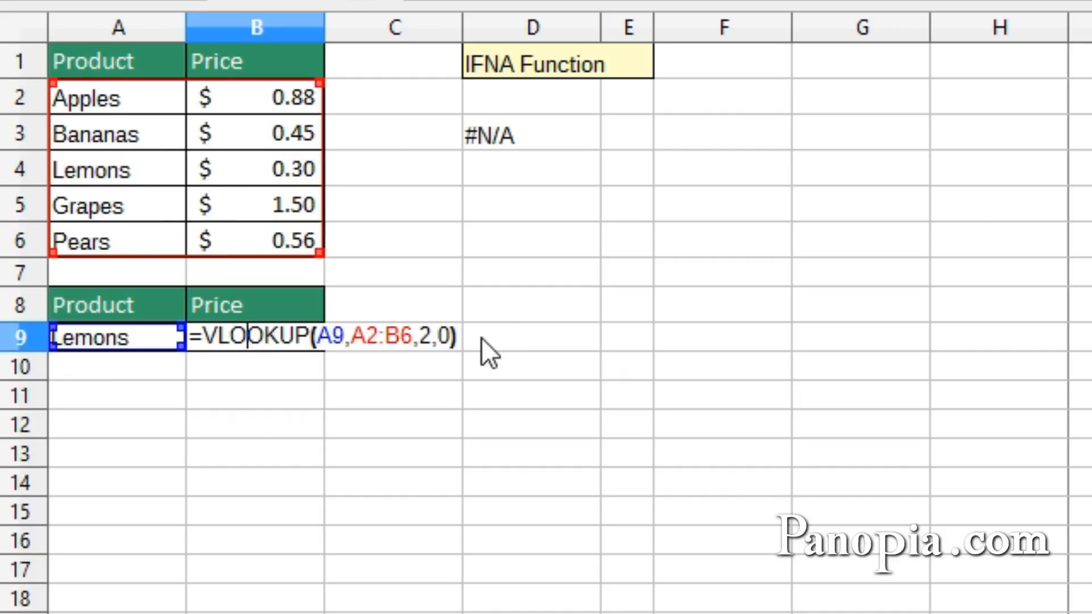
pyautogui.press('Return')
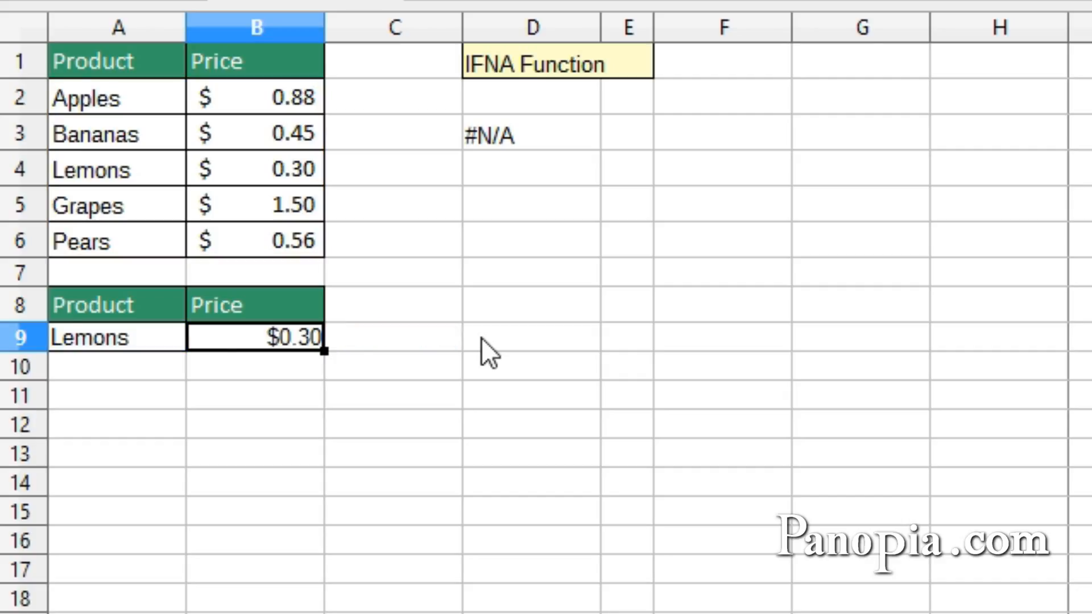
# Replace the product in cell A9 with Beets to test the lookup with an unlisted item
pyautogui.click(106, 340)
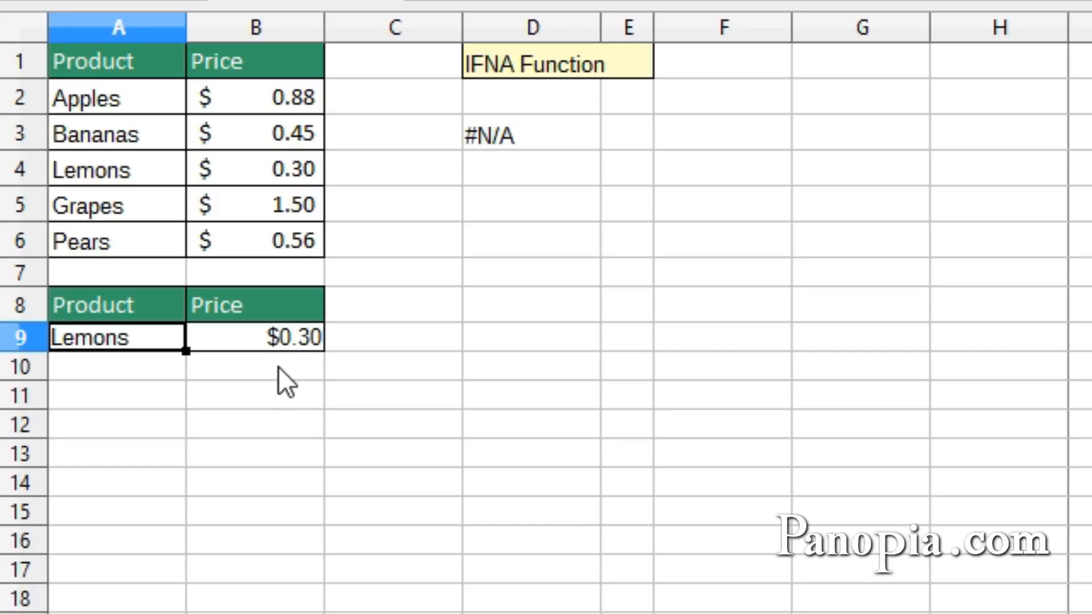
pyautogui.write('Beet')
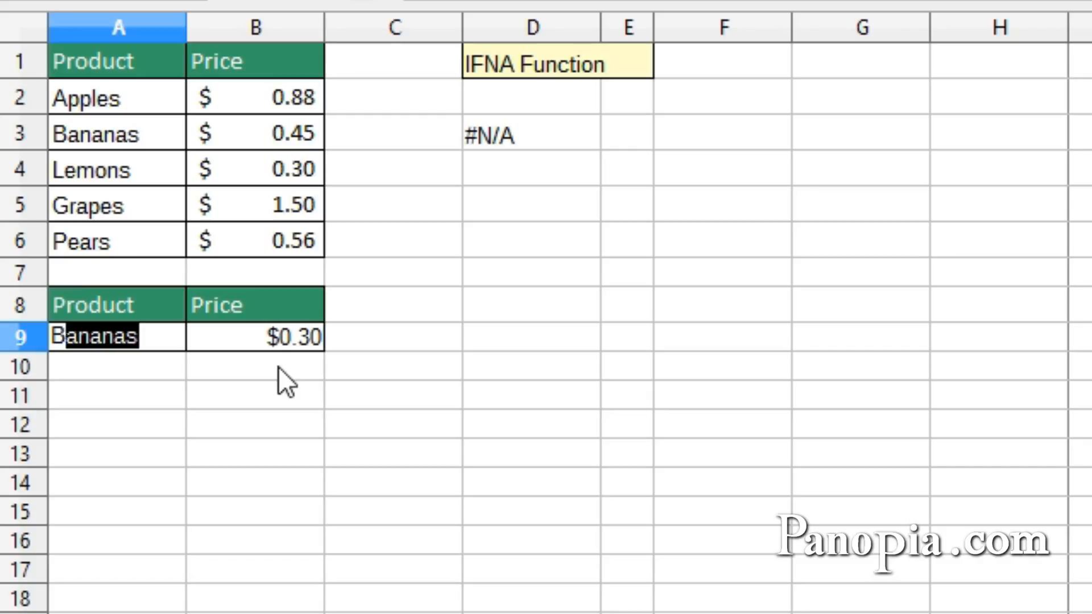
pyautogui.write('s')
pyautogui.press('Return')
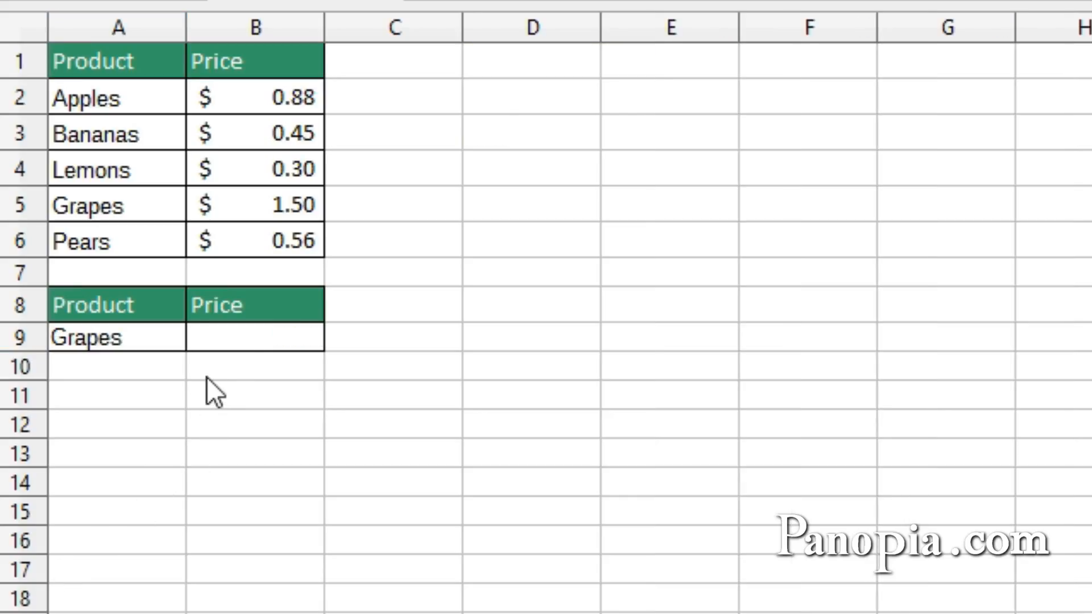
# Begin a formula in the empty Price cell B9 with a VLOOKUP function nested inside IFNA
pyautogui.click(237, 336)
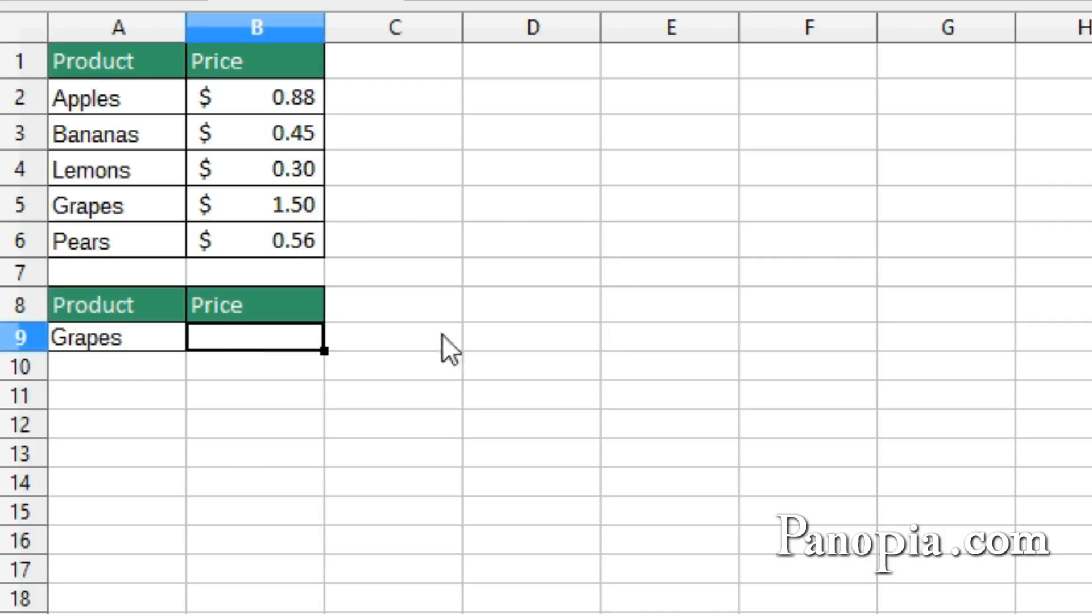
pyautogui.write('=')
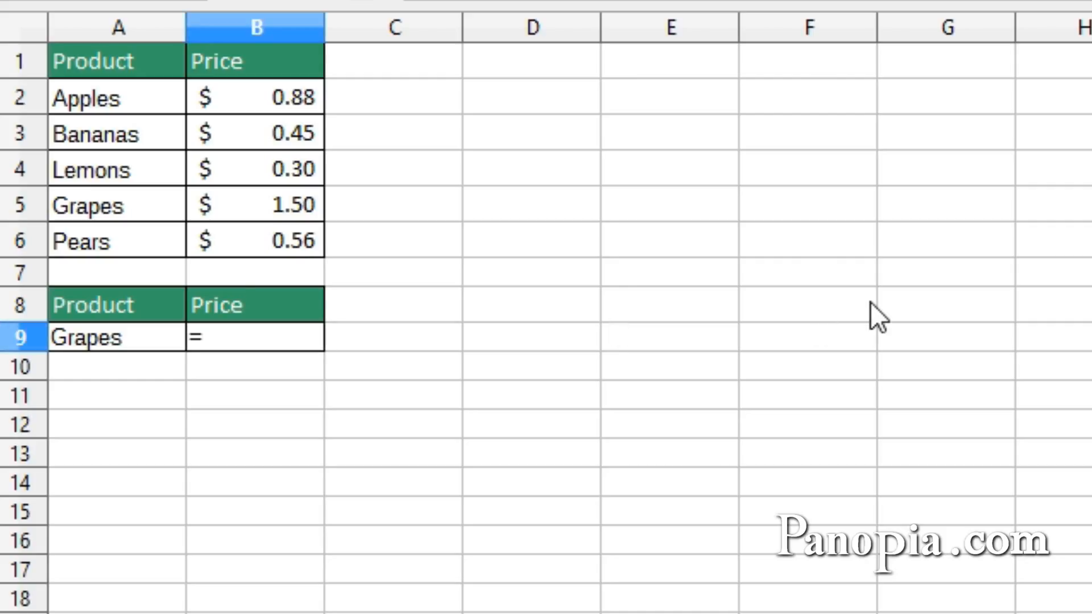
pyautogui.write('ifna')
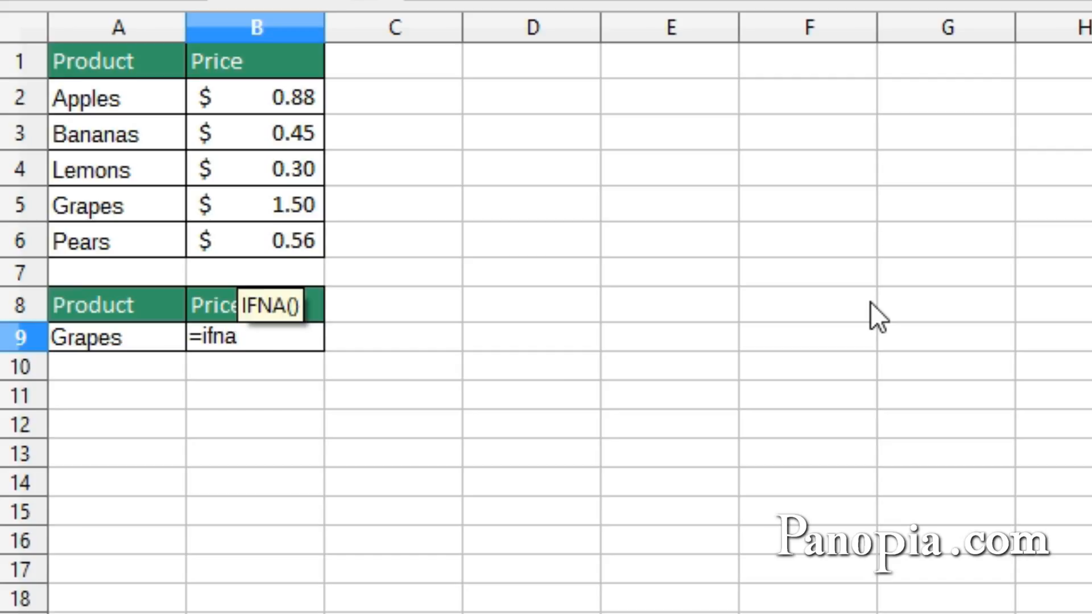
pyautogui.press('Return')
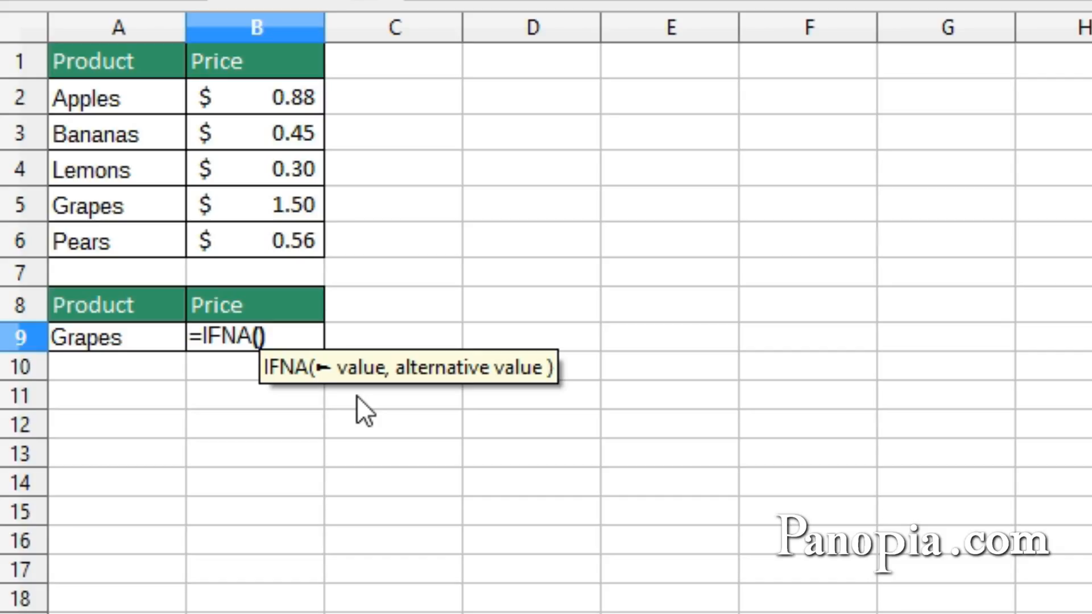
pyautogui.write('vlookup')
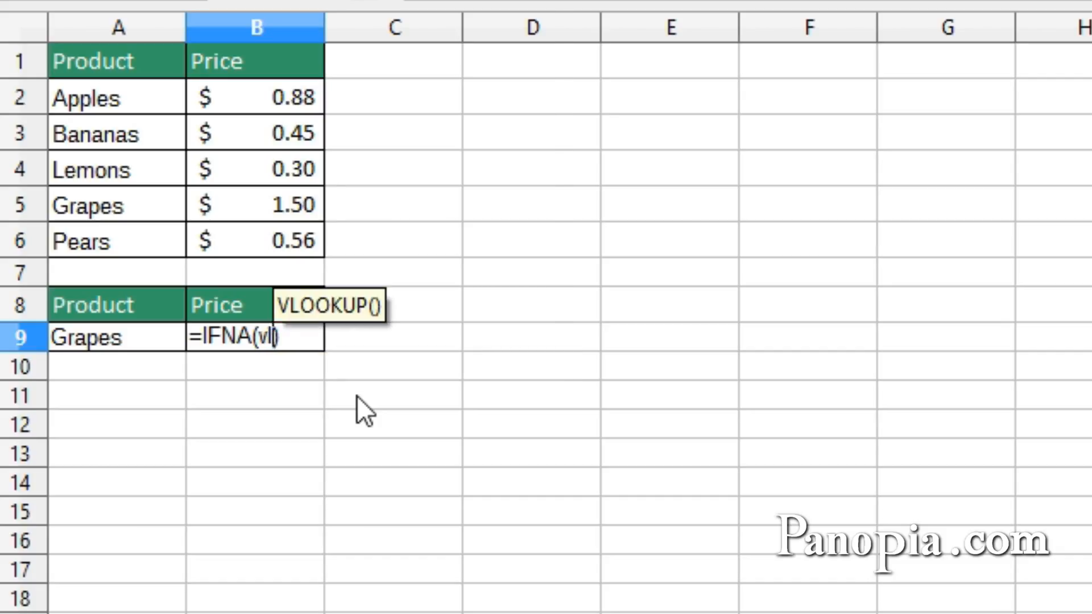
pyautogui.press('Return')
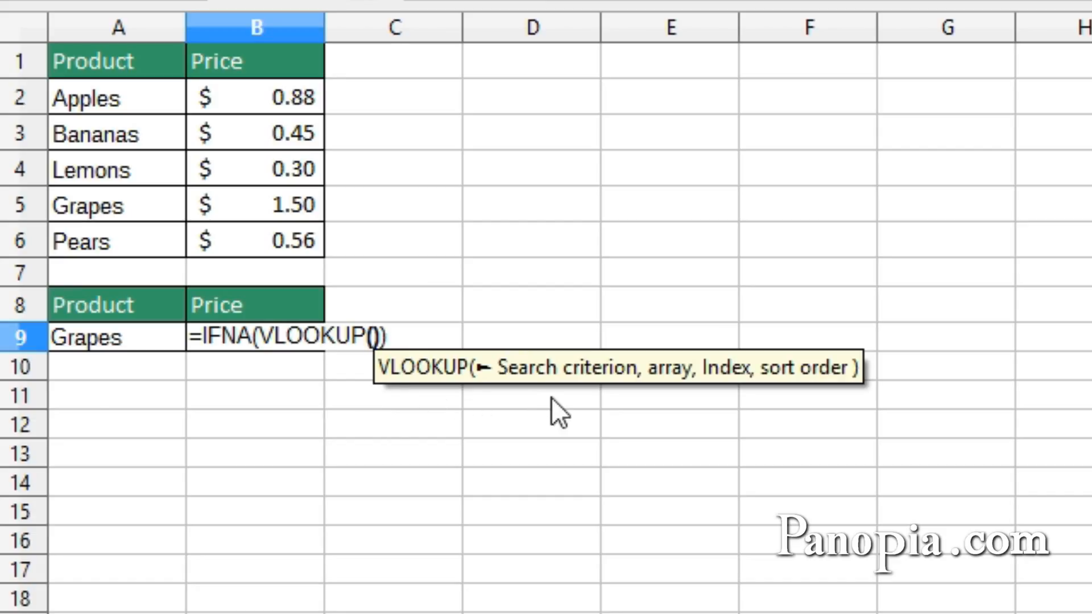
# Fill in the VLOOKUP arguments with search criterion A9, array A2:B6, index 2 and sort order 0
pyautogui.click(91, 348)
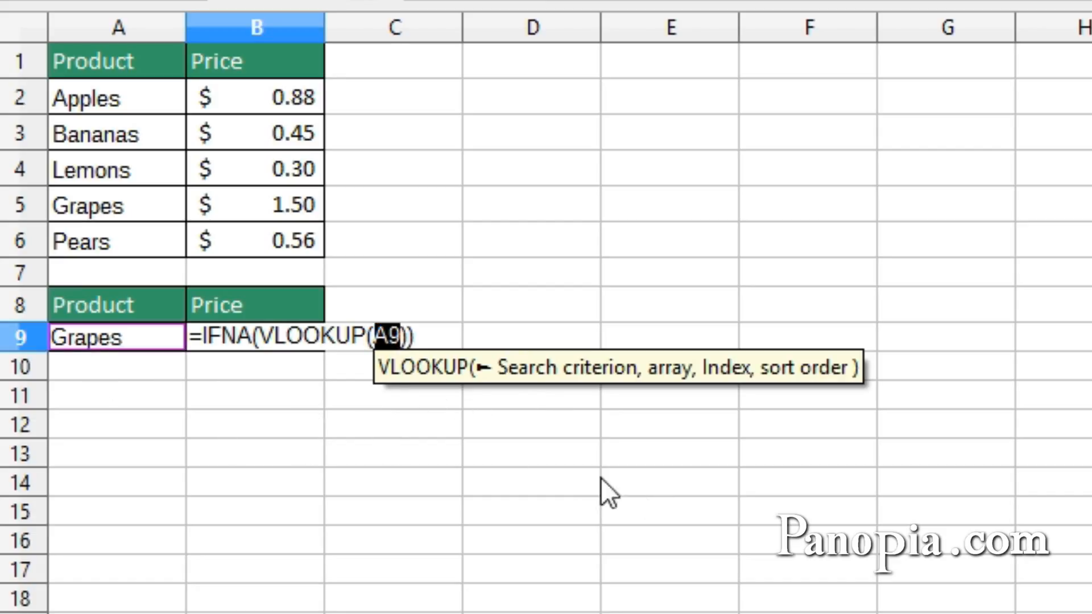
pyautogui.write(',')
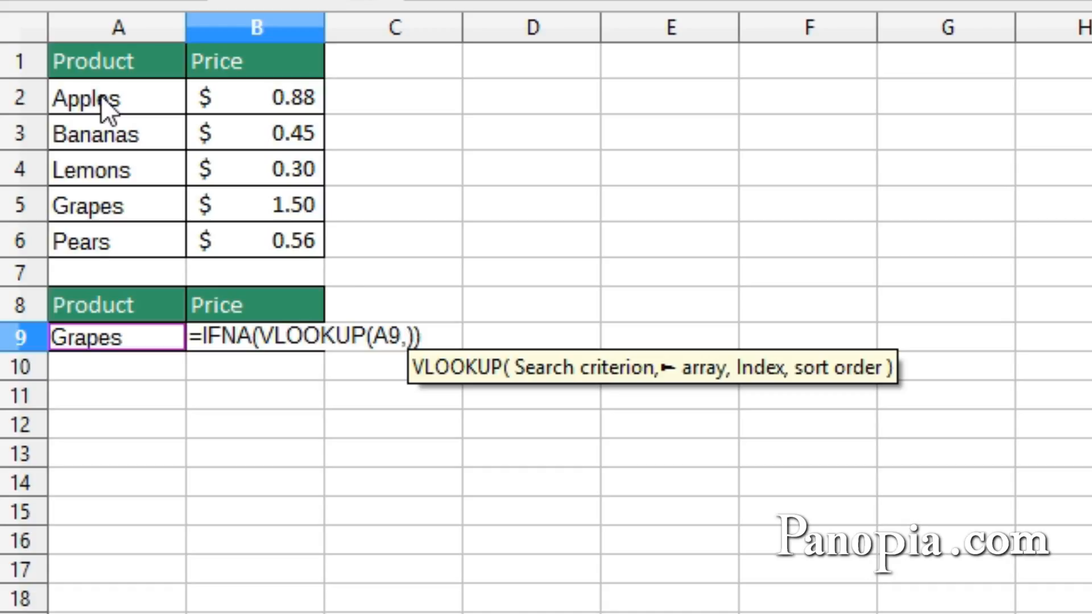
pyautogui.moveTo(101, 95); pyautogui.dragTo(229, 248)
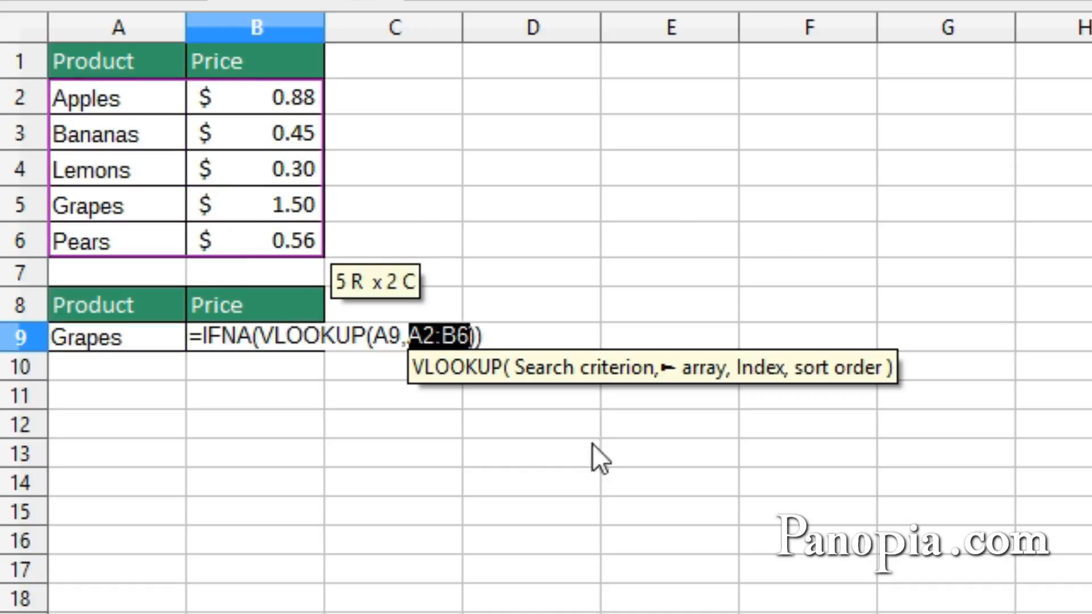
pyautogui.write(',')
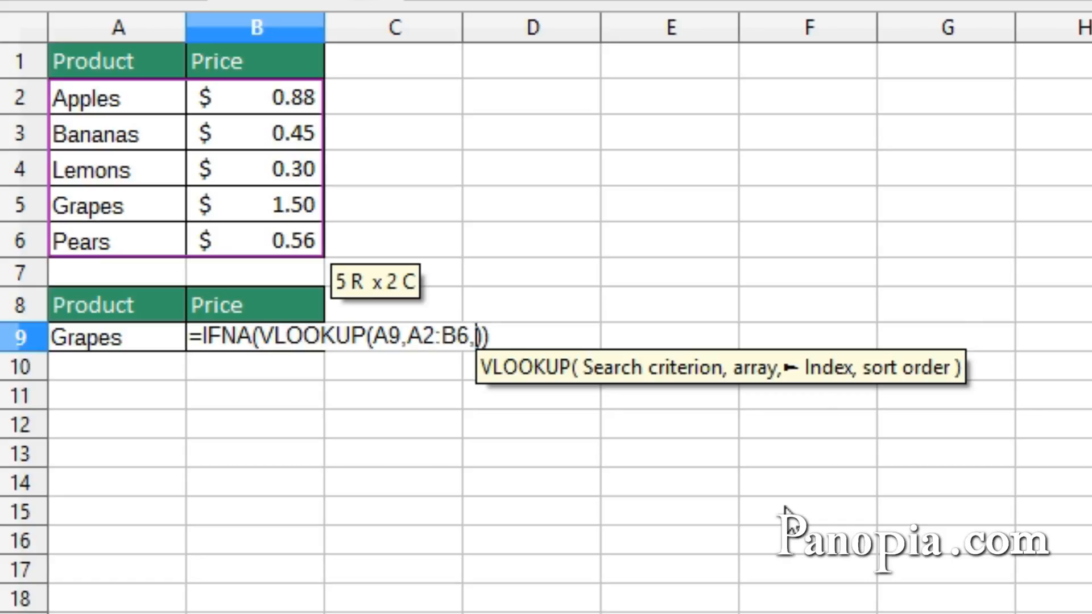
pyautogui.write('2')
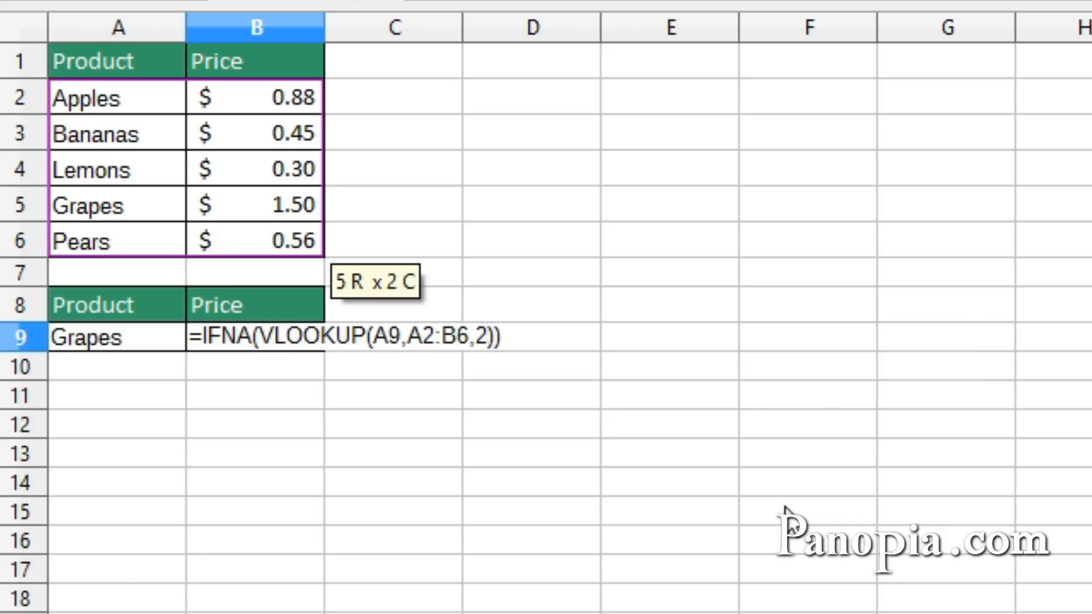
pyautogui.write(',')
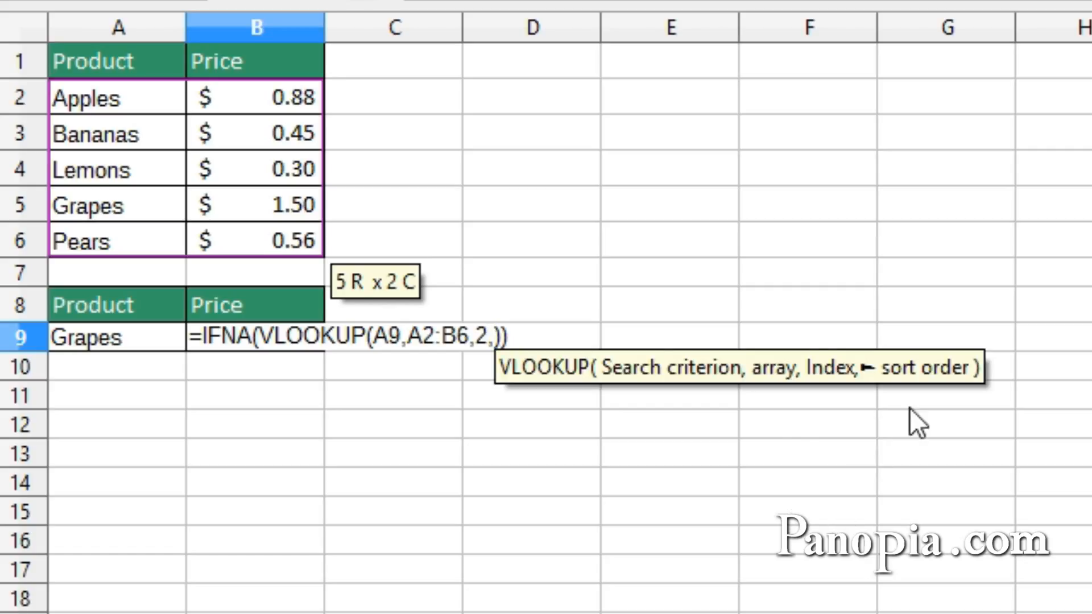
pyautogui.write('0')
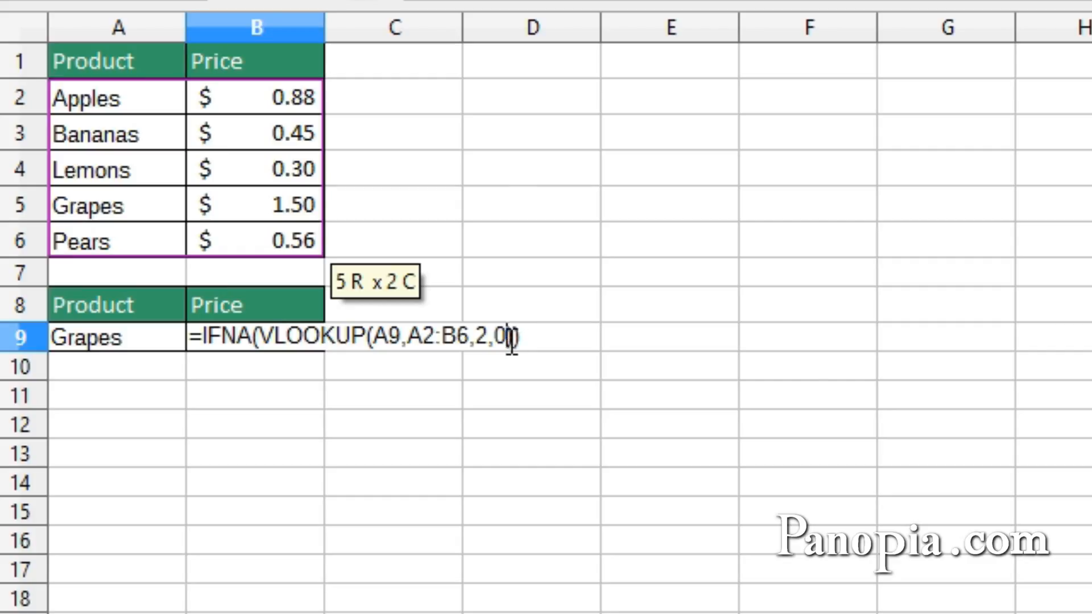
# Add "Not on List" as the IFNA alternative value after the VLOOKUP and enter the formula
pyautogui.press('Left')
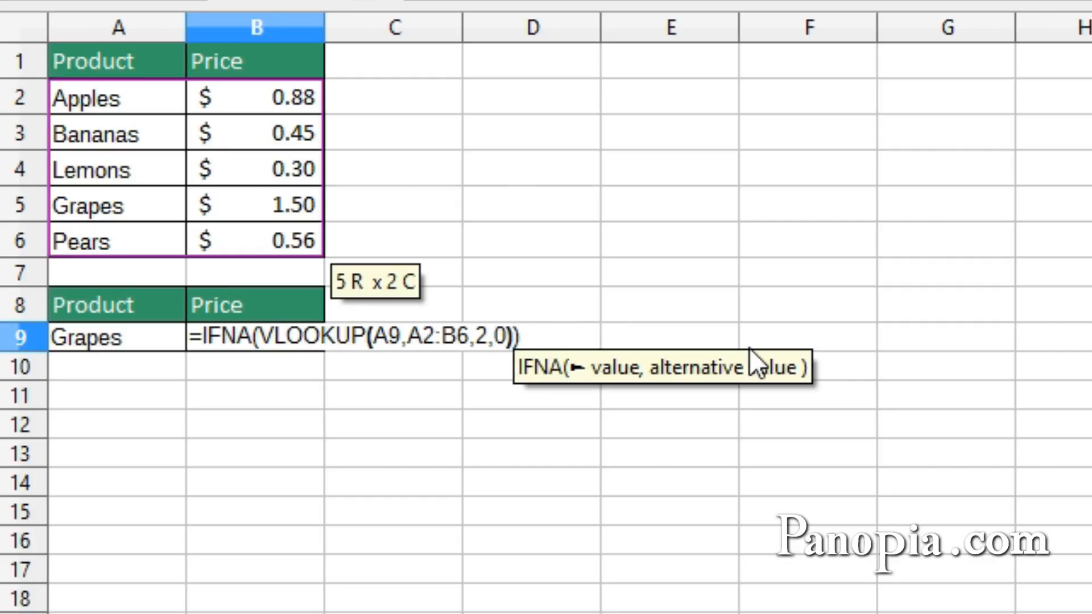
pyautogui.write(',')
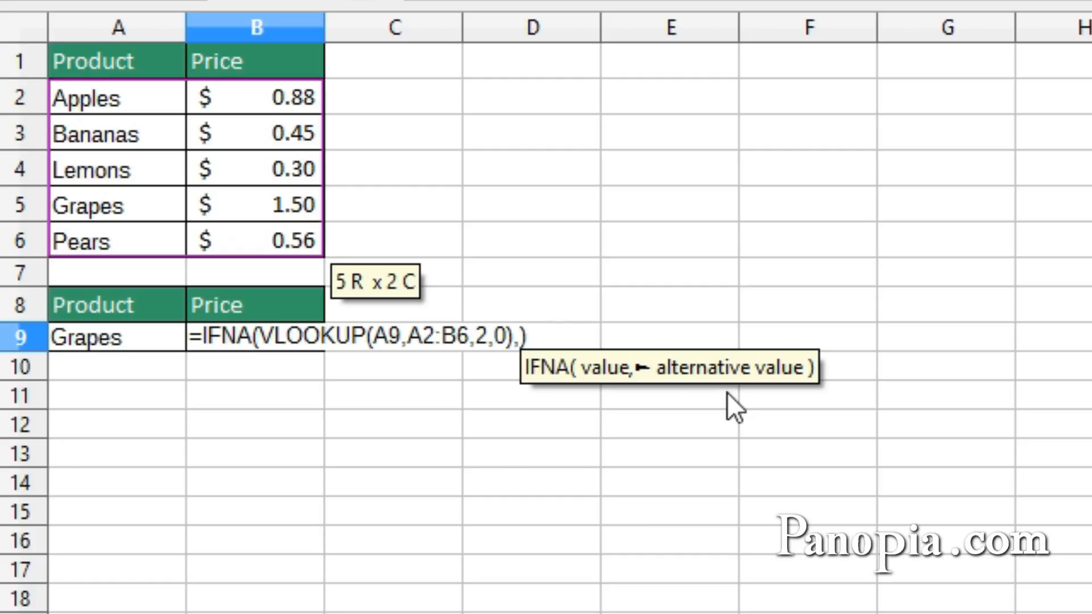
pyautogui.write('"')
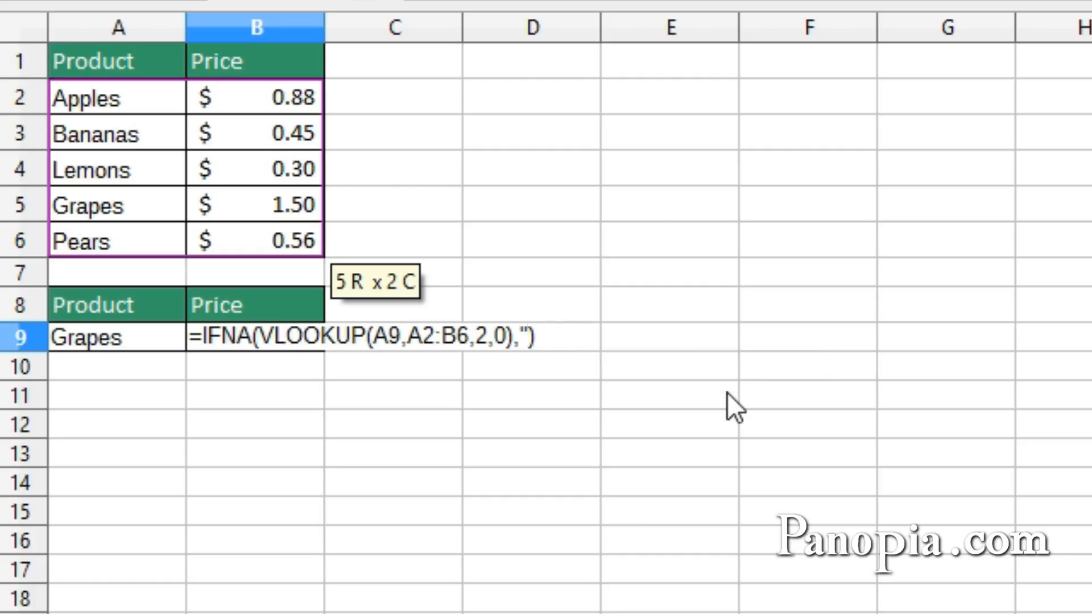
pyautogui.write('Not ')
pyautogui.write('on List')
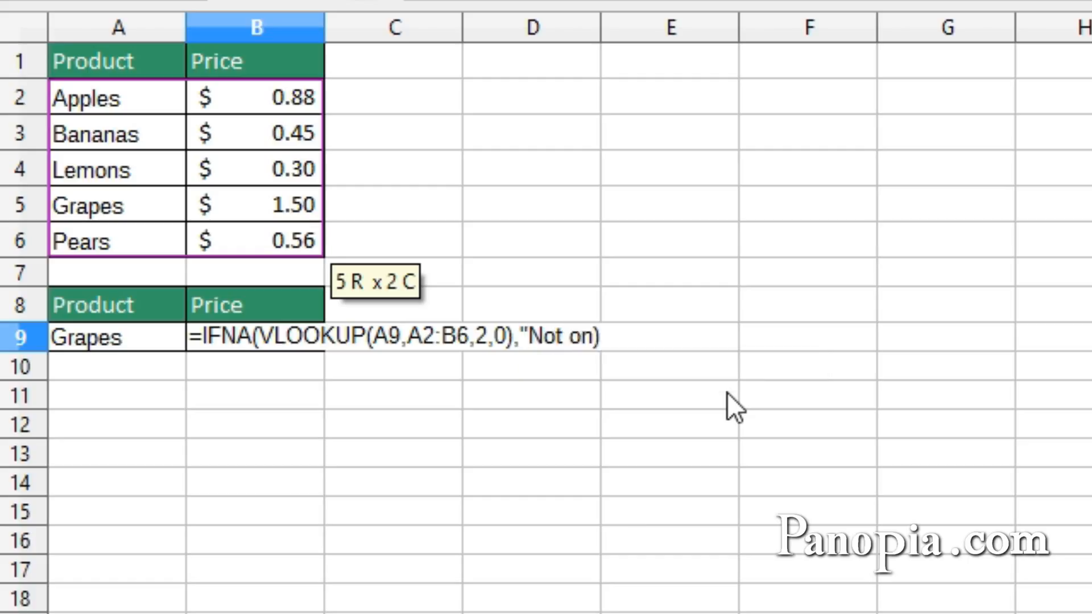
pyautogui.write('"')
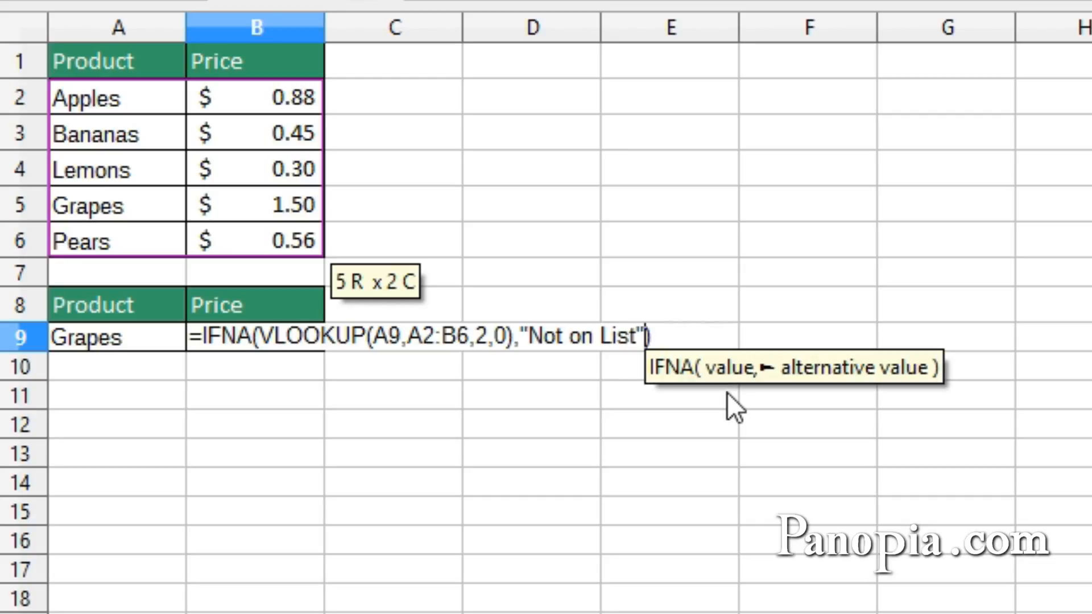
pyautogui.press('Return')
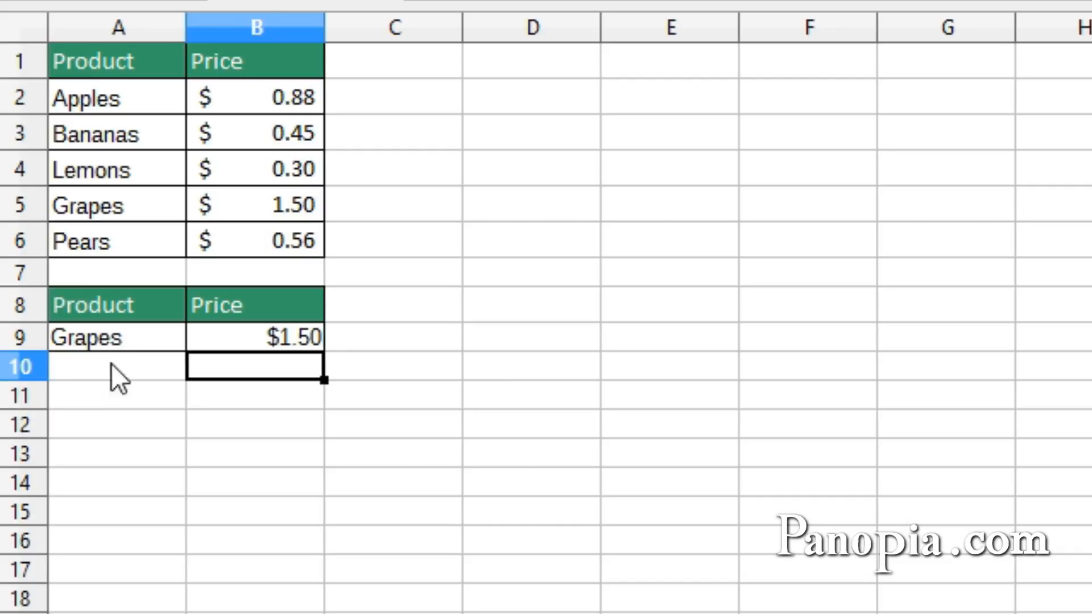
# Change the product in cell A9 to Walnuts to test the IFNA formula
pyautogui.click(104, 337)
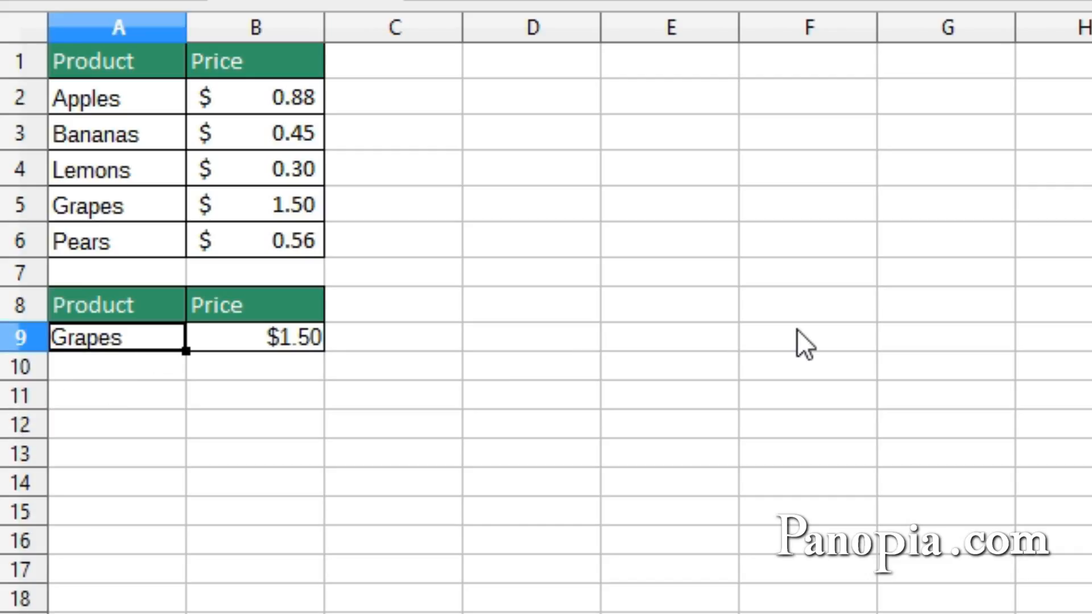
pyautogui.write('Walnu')
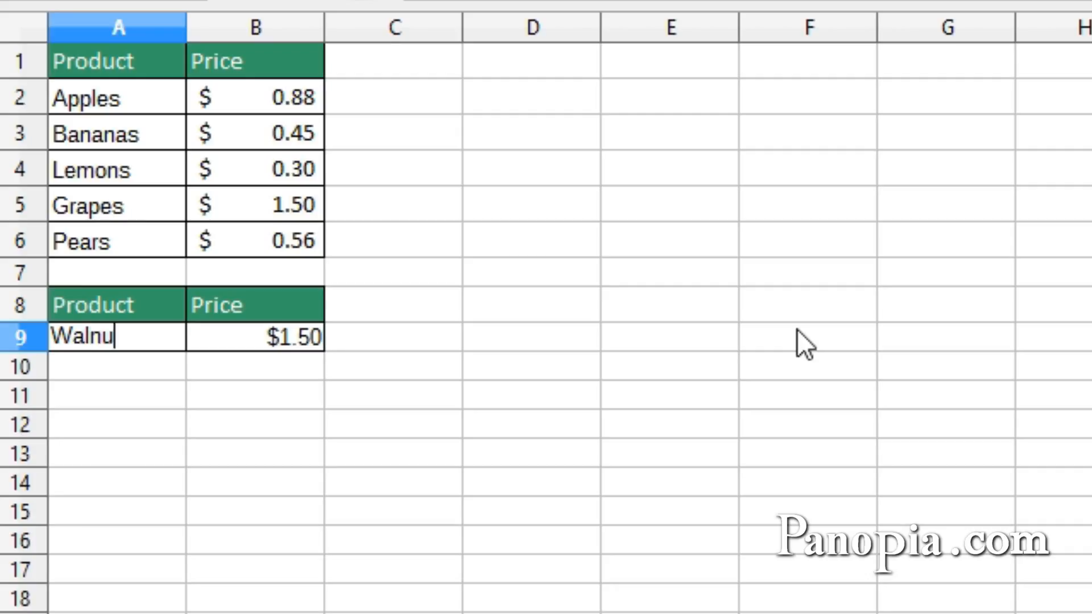
pyautogui.write('ts')
pyautogui.press('Return')
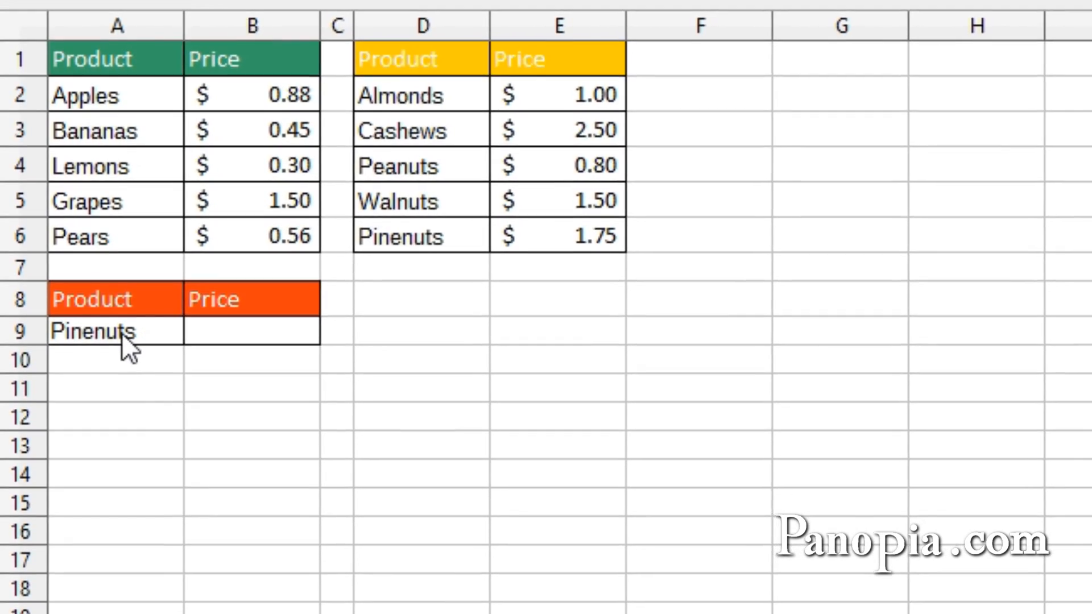
# View the products offered for selection in cell A9, keeping Pinenuts chosen
pyautogui.click(125, 336)
pyautogui.click(199, 335)
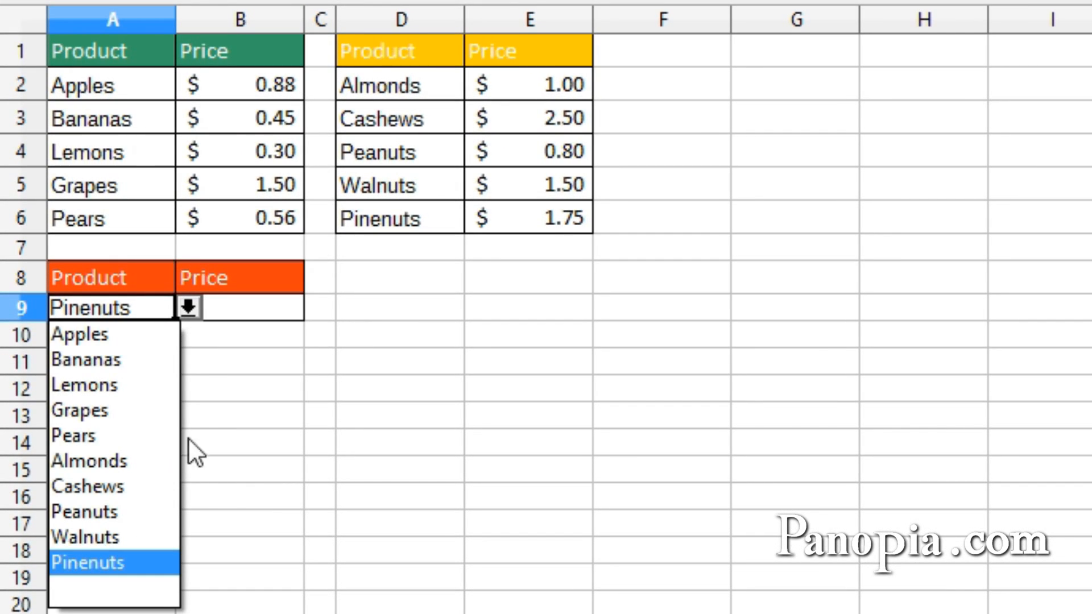
pyautogui.click(216, 356)
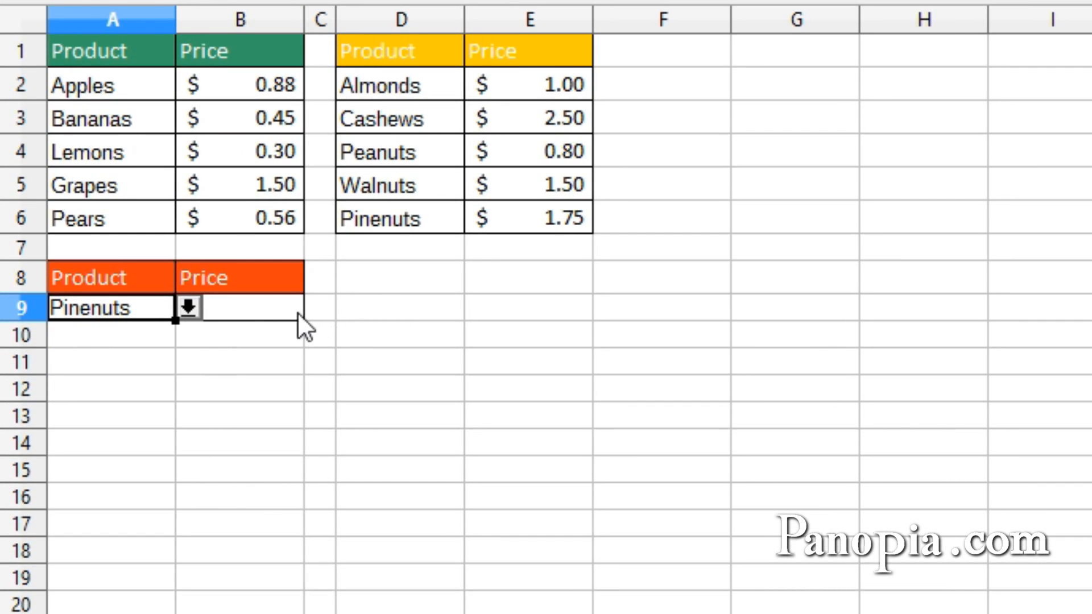
# Start the Pinenuts price formula in cell B9 with IFNA containing a VLOOKUP as its value
pyautogui.click(248, 305)
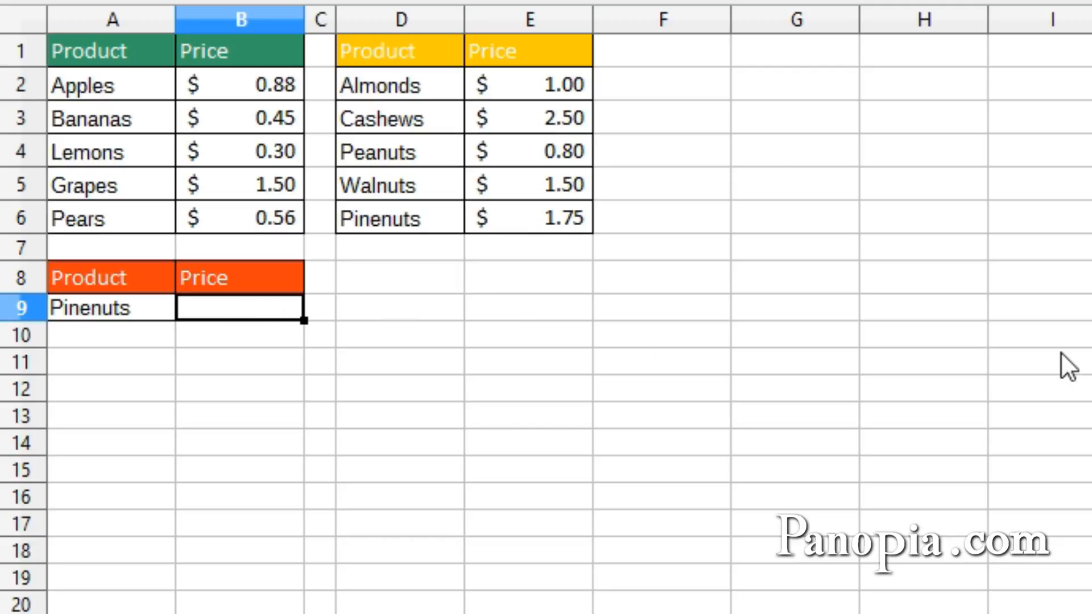
pyautogui.write('=')
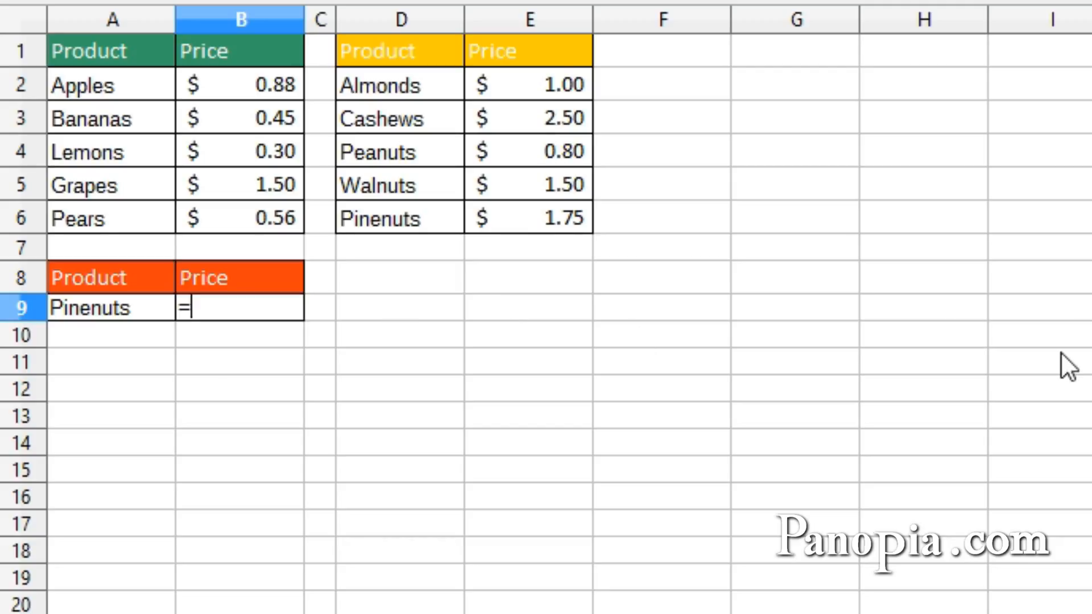
pyautogui.write('ifna')
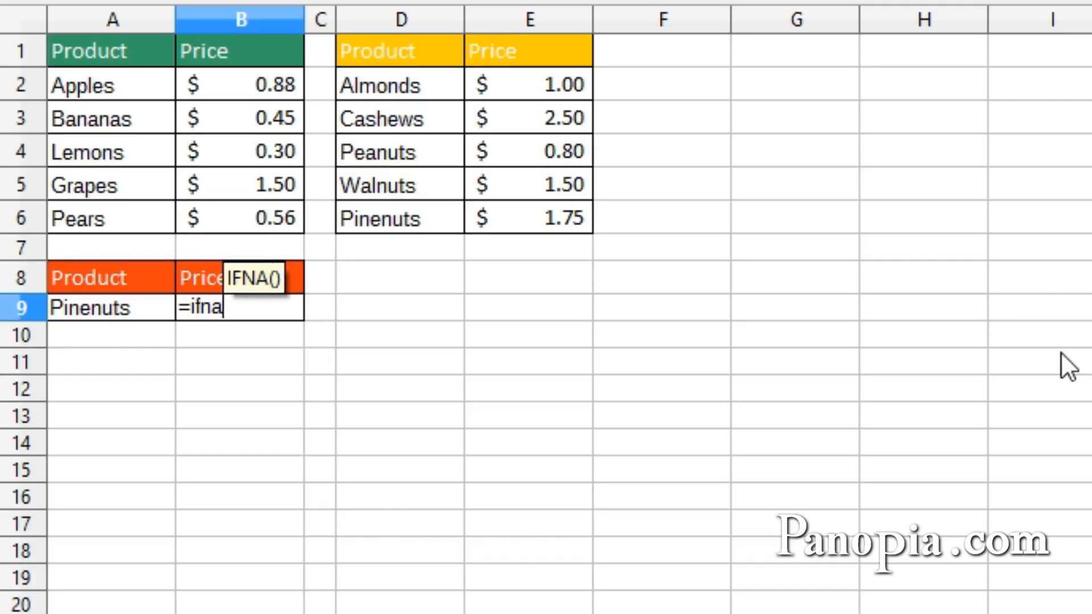
pyautogui.press('Return')
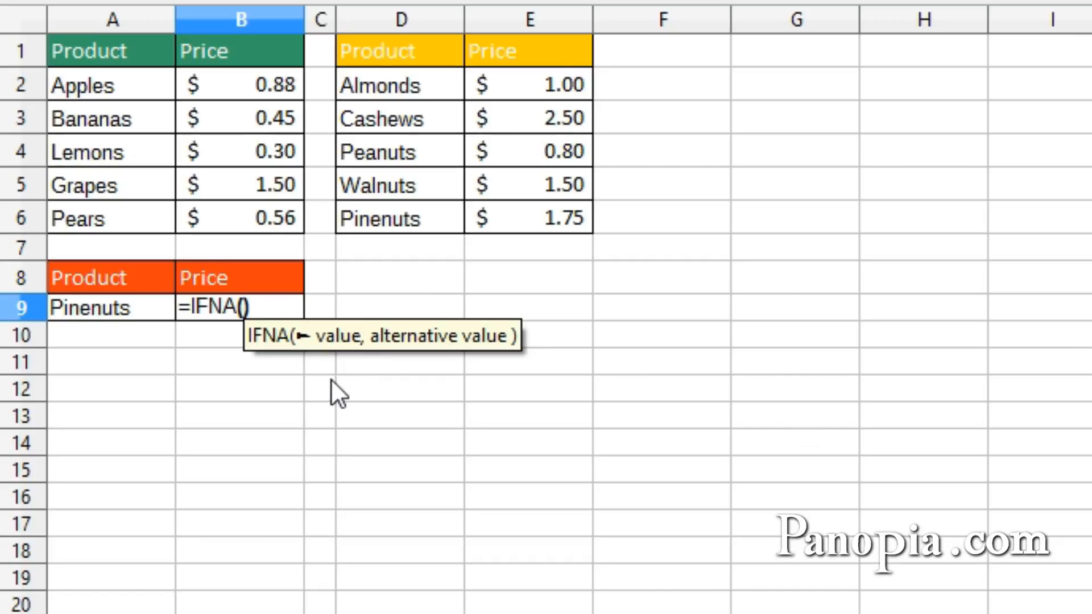
pyautogui.write('vlo')
pyautogui.write('ok')
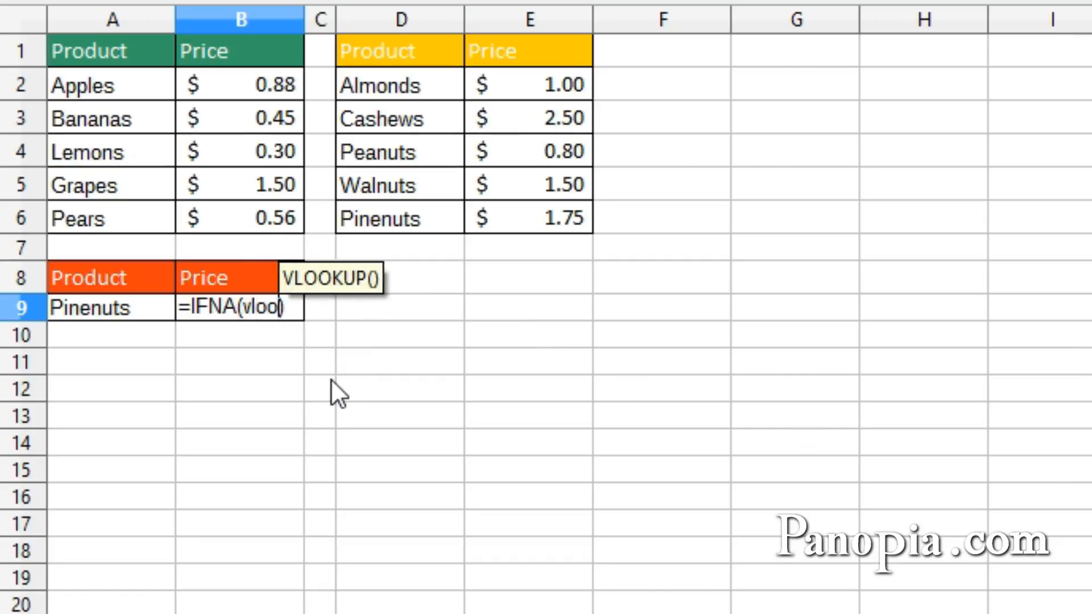
pyautogui.press('Return')
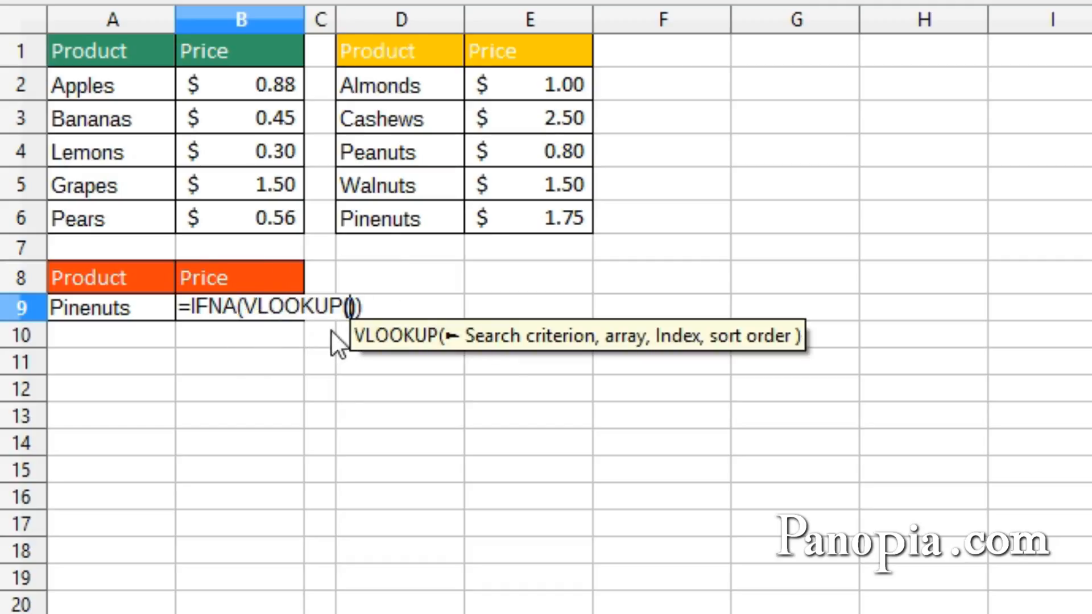
# Fill in the first VLOOKUP with search criterion A9, array A2:B6, index 2 and sort order 0
pyautogui.click(129, 306)
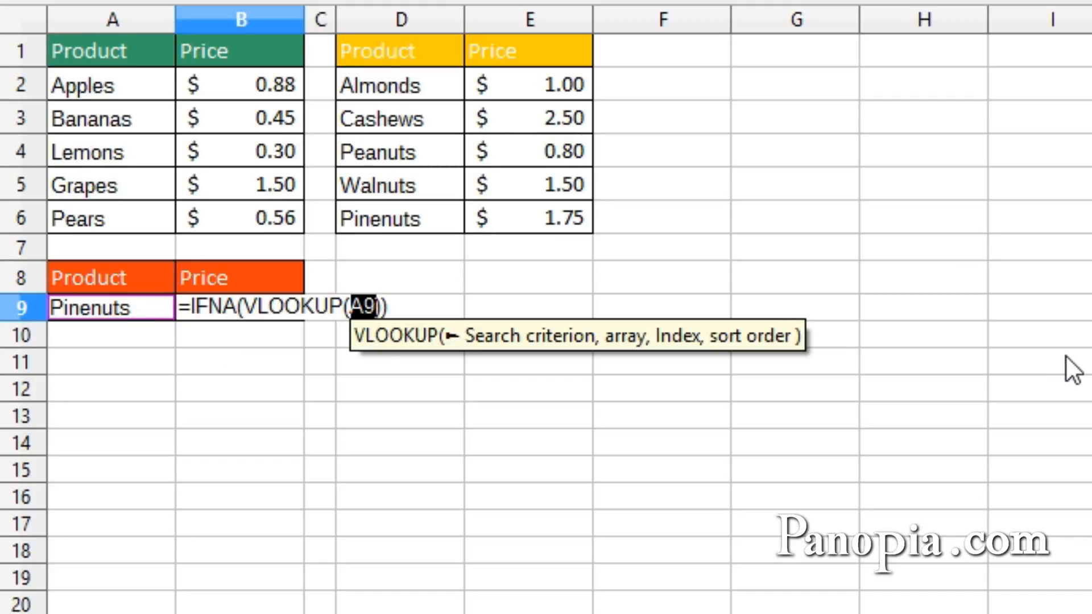
pyautogui.write(',')
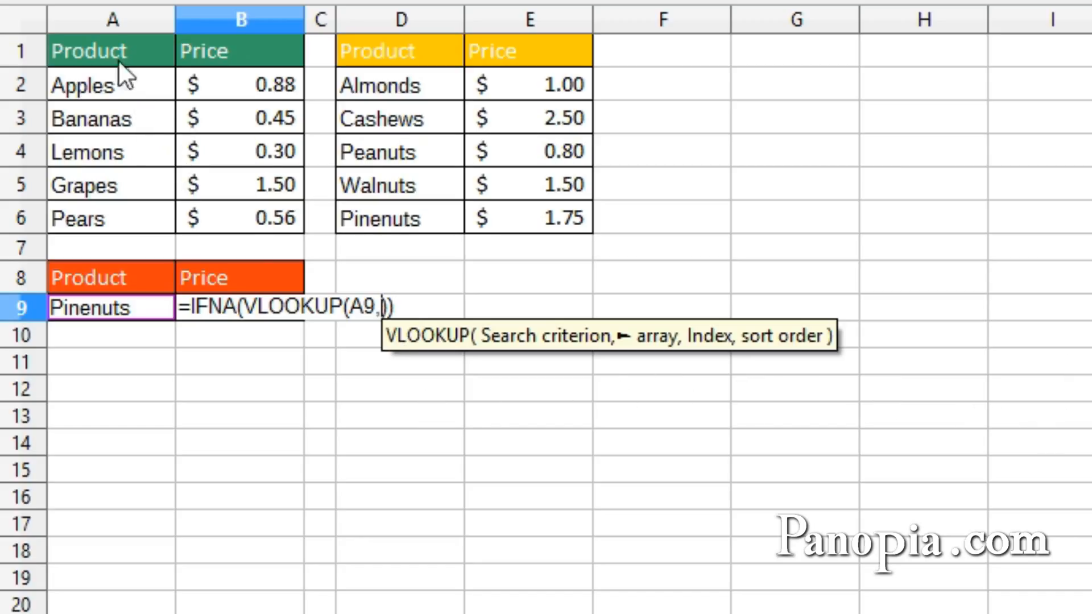
pyautogui.moveTo(108, 81); pyautogui.dragTo(216, 211)
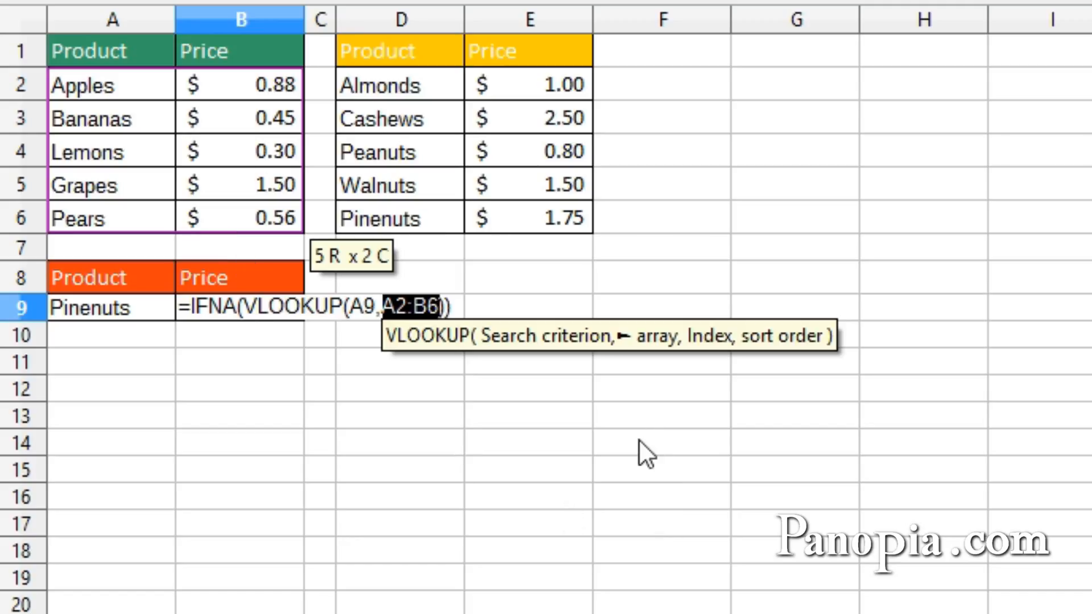
pyautogui.write(',')
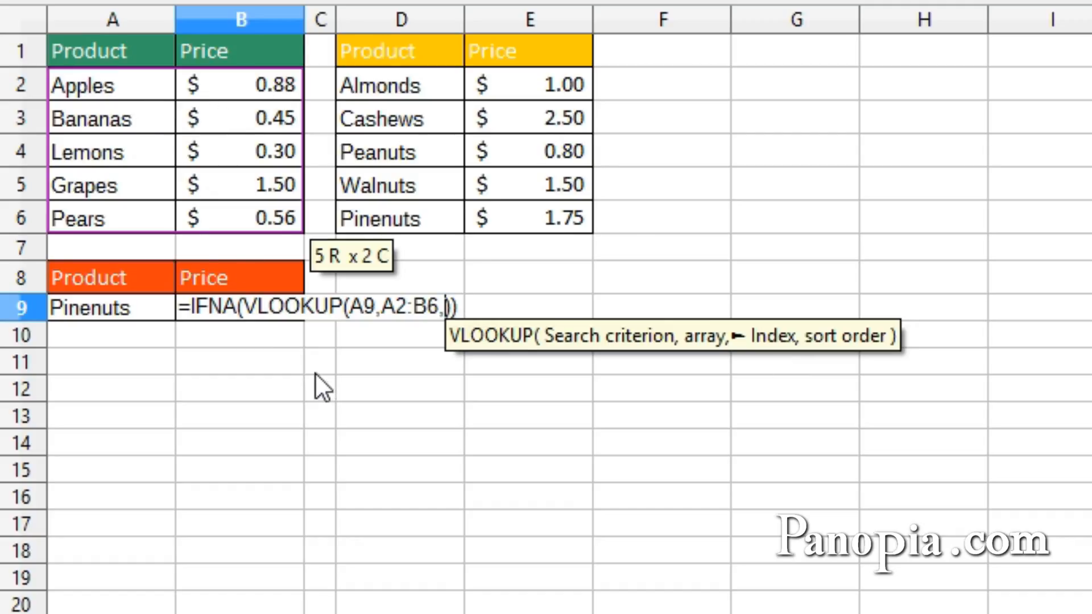
pyautogui.write('2,')
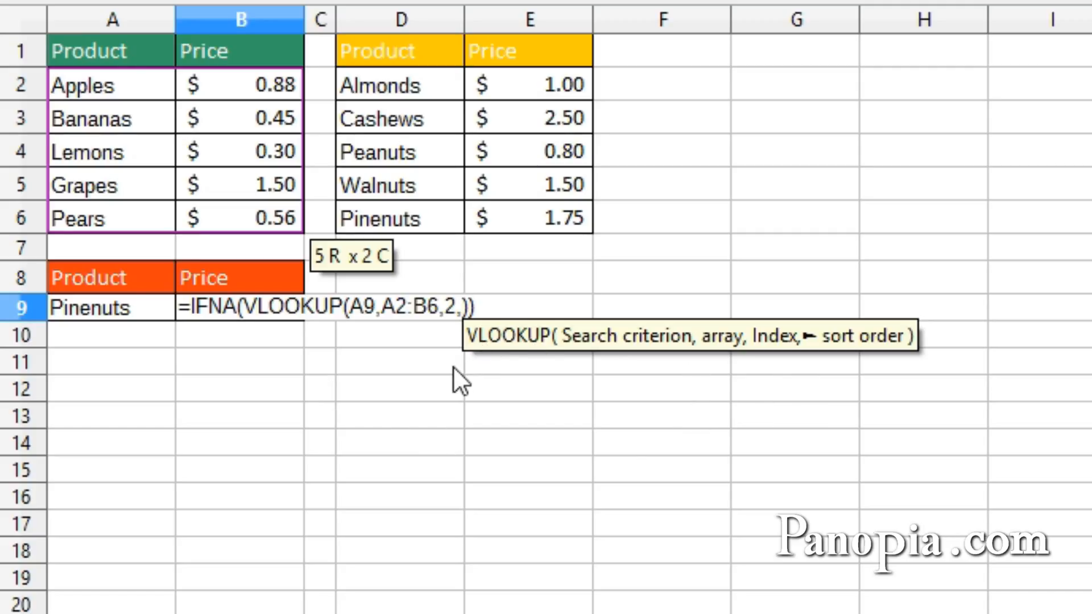
pyautogui.write('0')
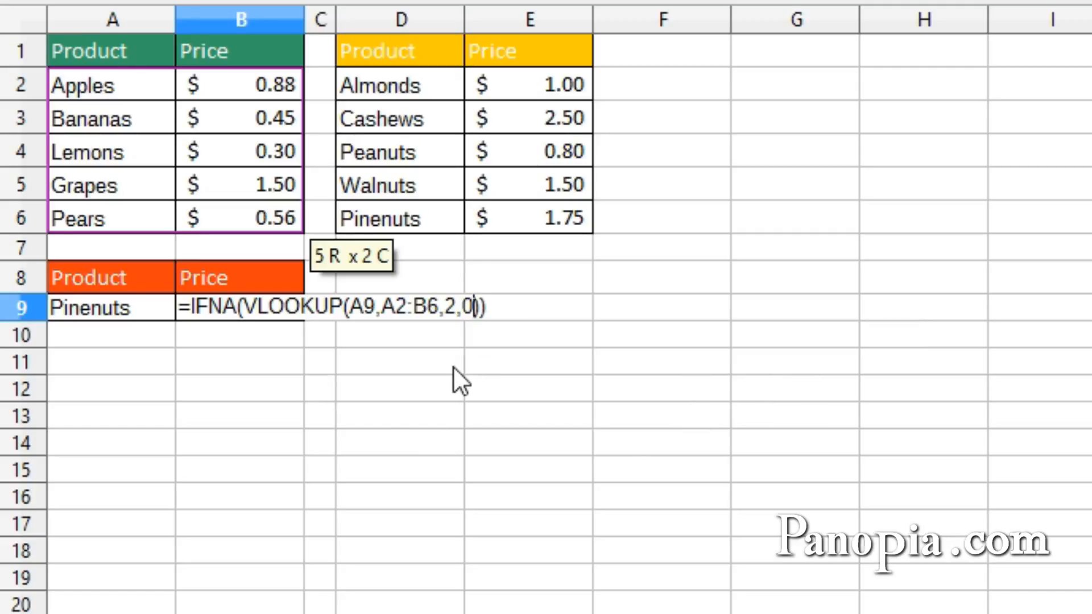
pyautogui.press('Right')
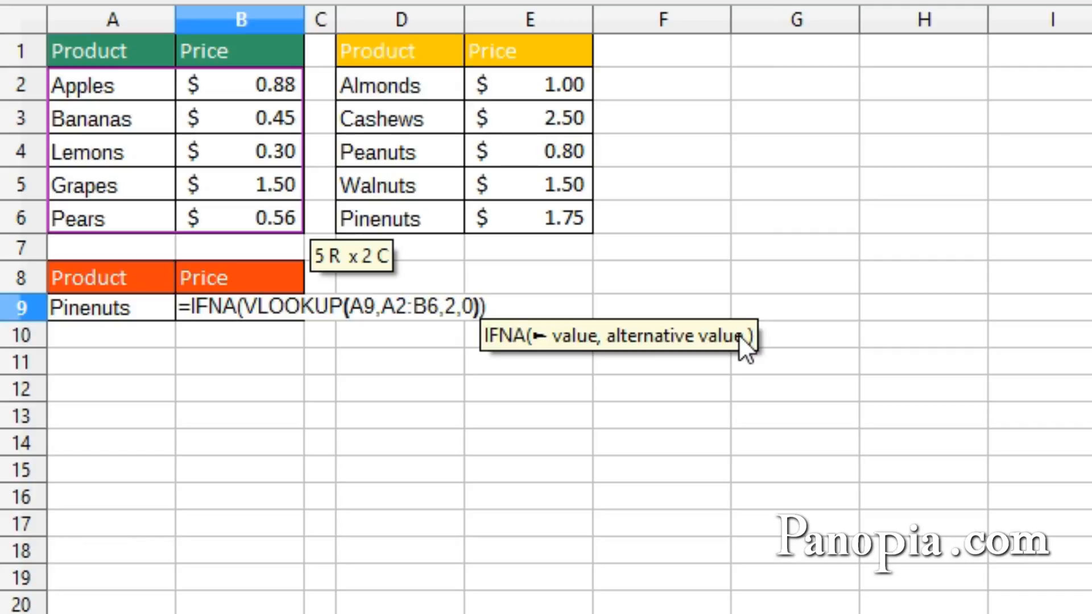
# Add a second VLOOKUP as the IFNA alternative value, using A9 as its search criterion
pyautogui.write(',')
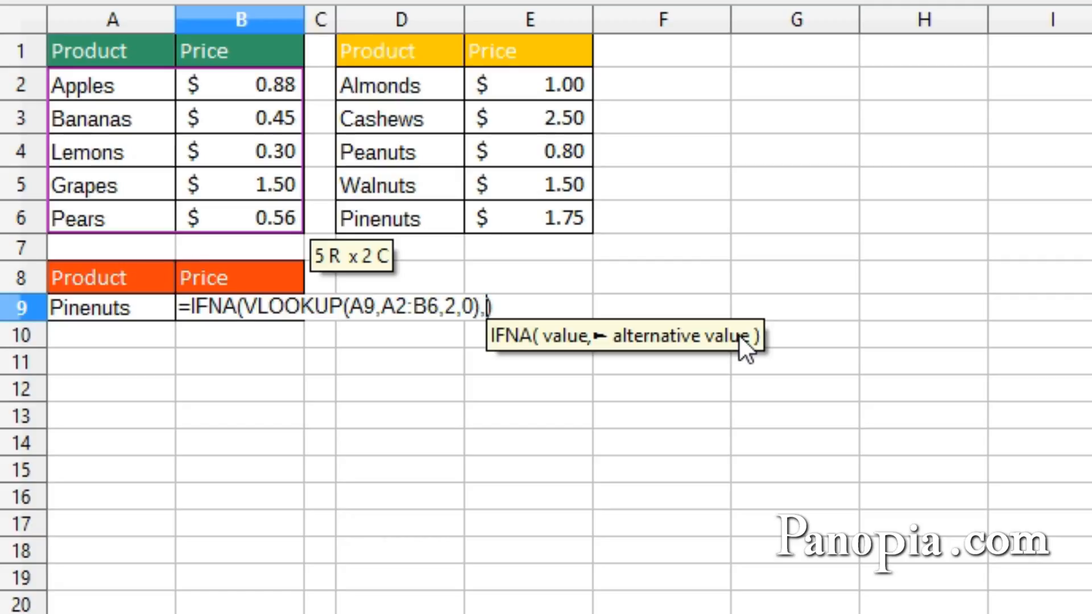
pyautogui.write('vlook')
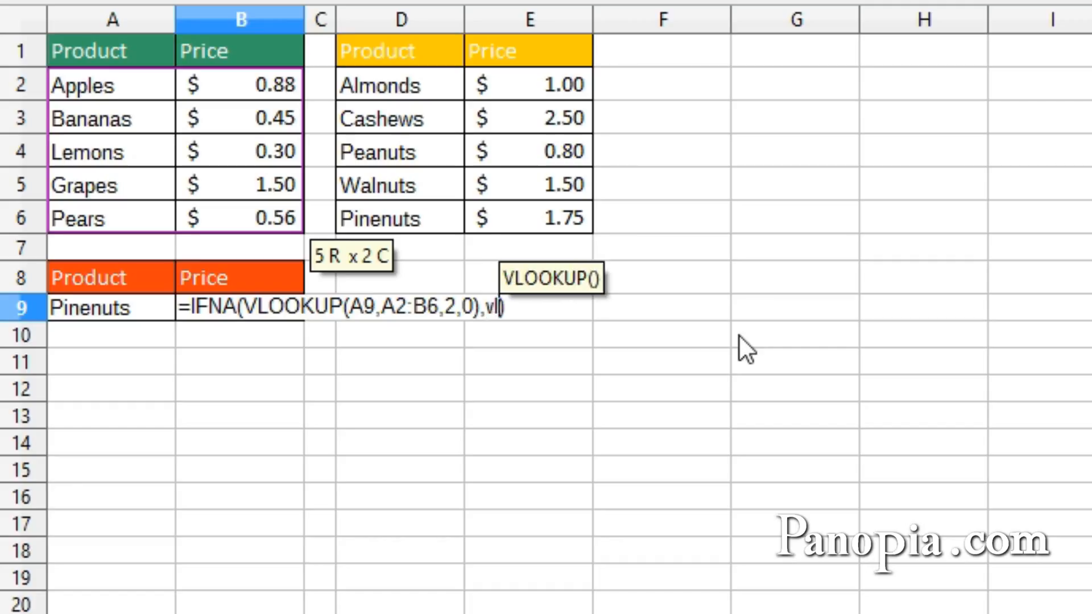
pyautogui.write('up')
pyautogui.press('Return')
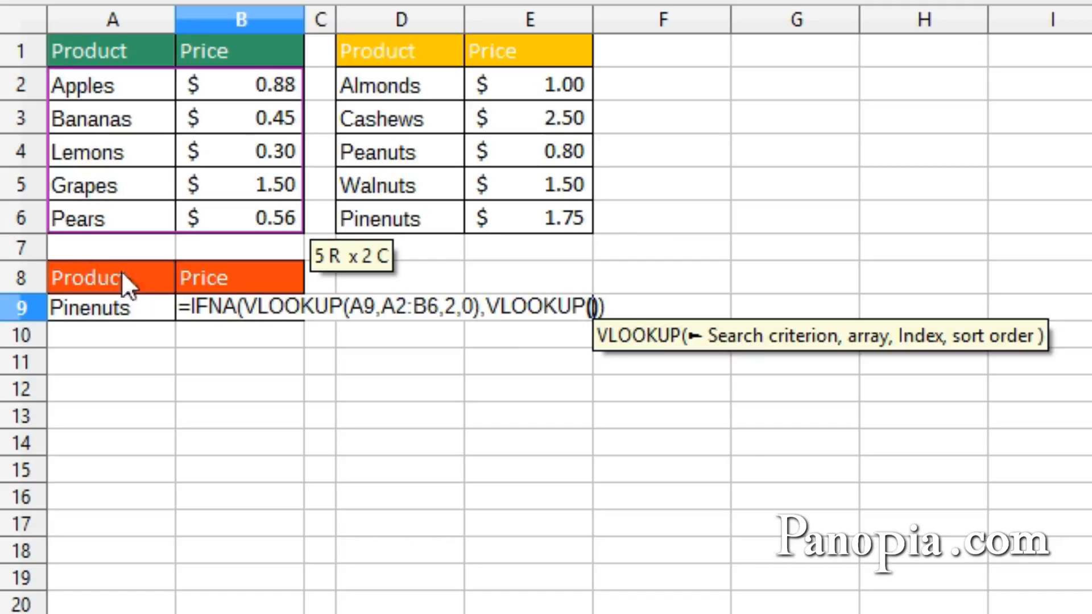
pyautogui.click(132, 307)
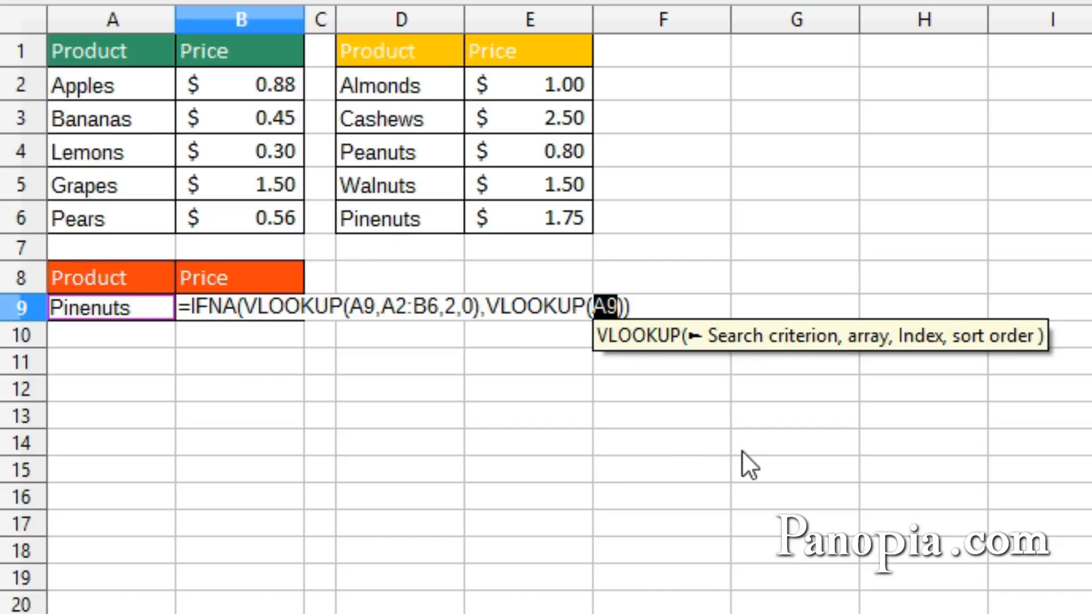
pyautogui.write(',')
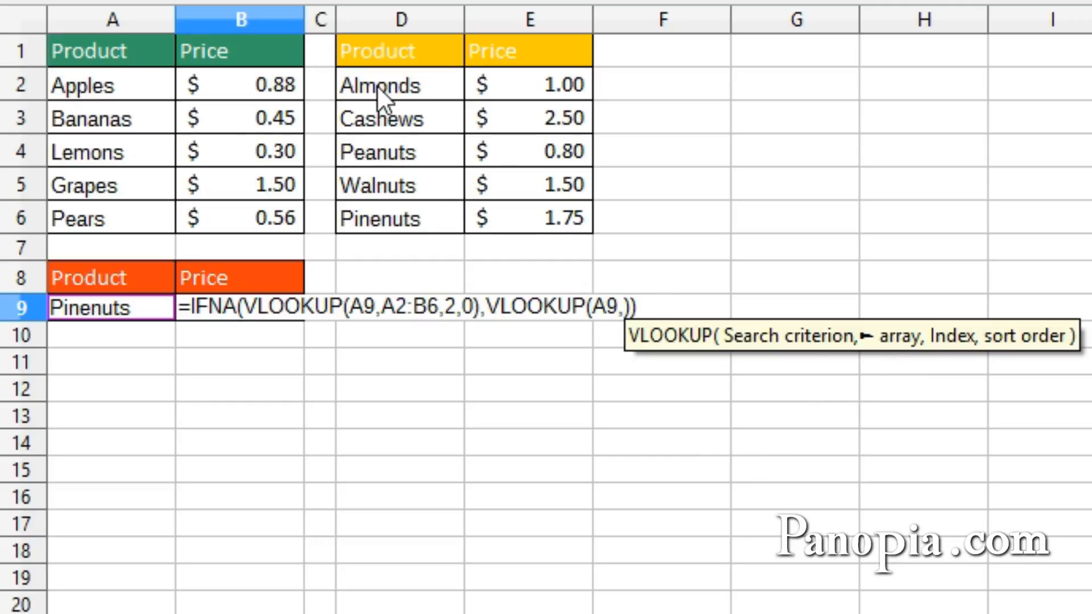
# Complete the second VLOOKUP with array D2:E6, index 2 and sort order 0, and enter the formula
pyautogui.moveTo(376, 84); pyautogui.dragTo(495, 211)
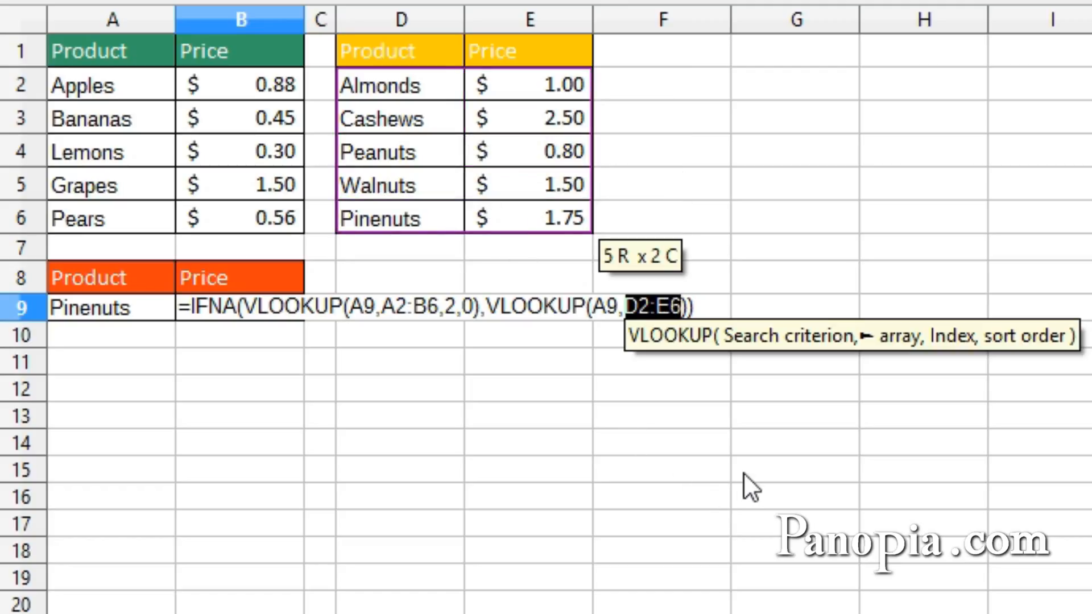
pyautogui.write(',')
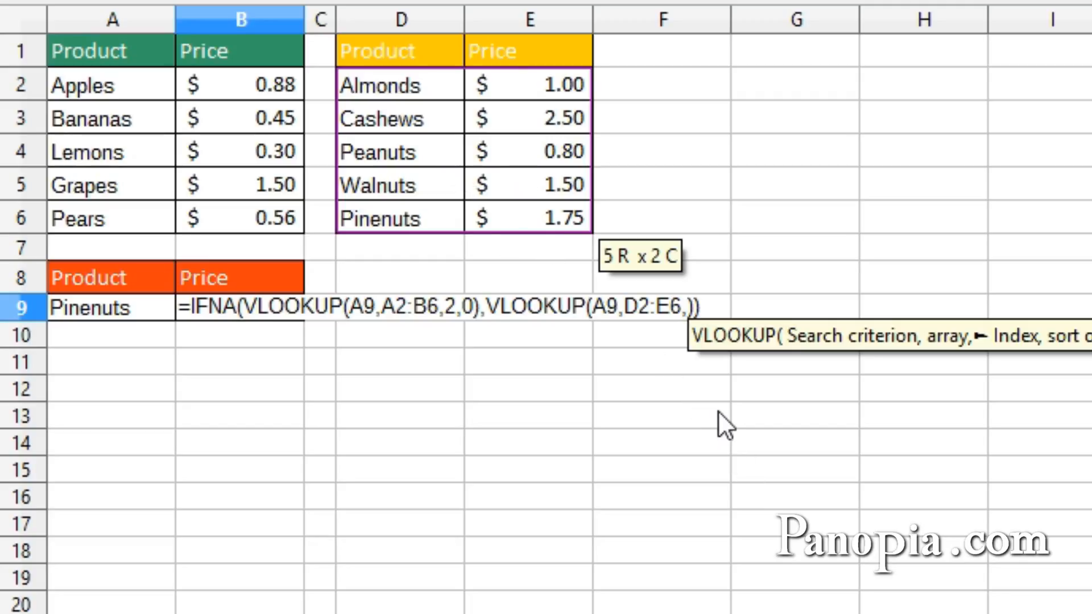
pyautogui.write('2')
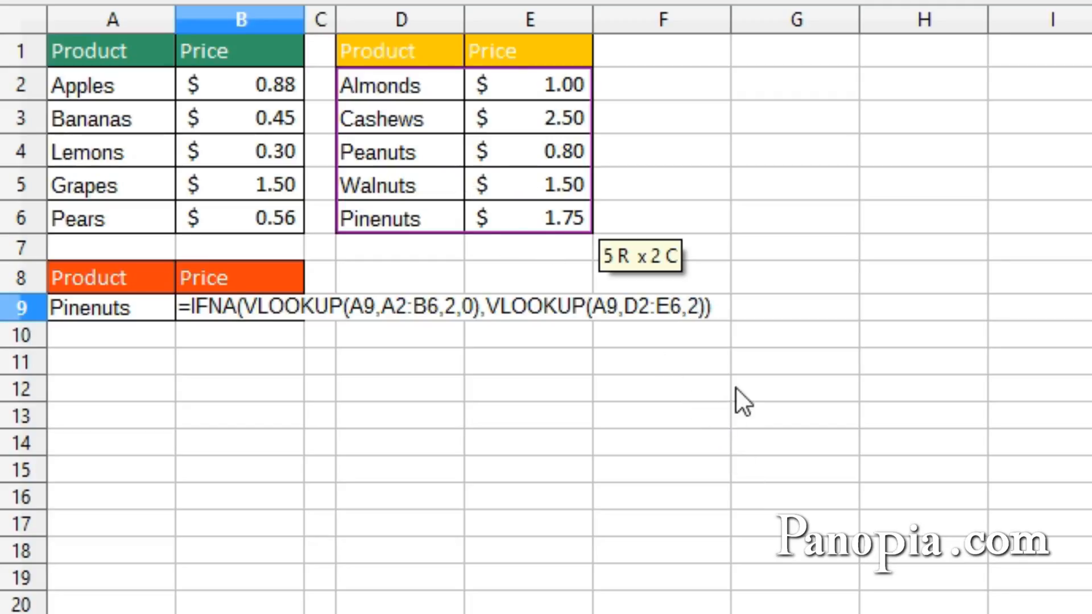
pyautogui.write(',')
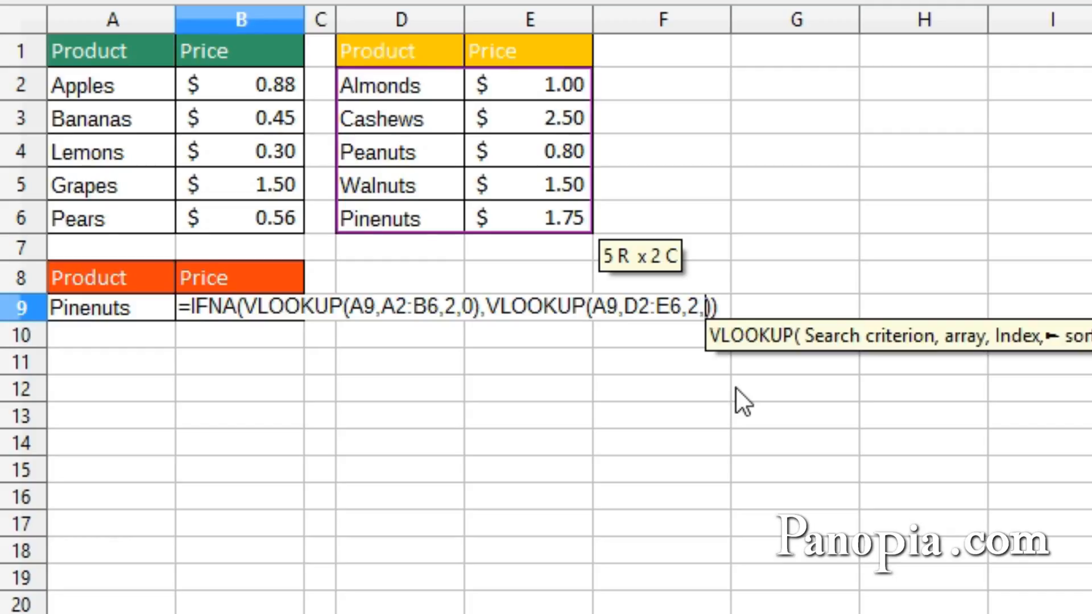
pyautogui.write('0)')
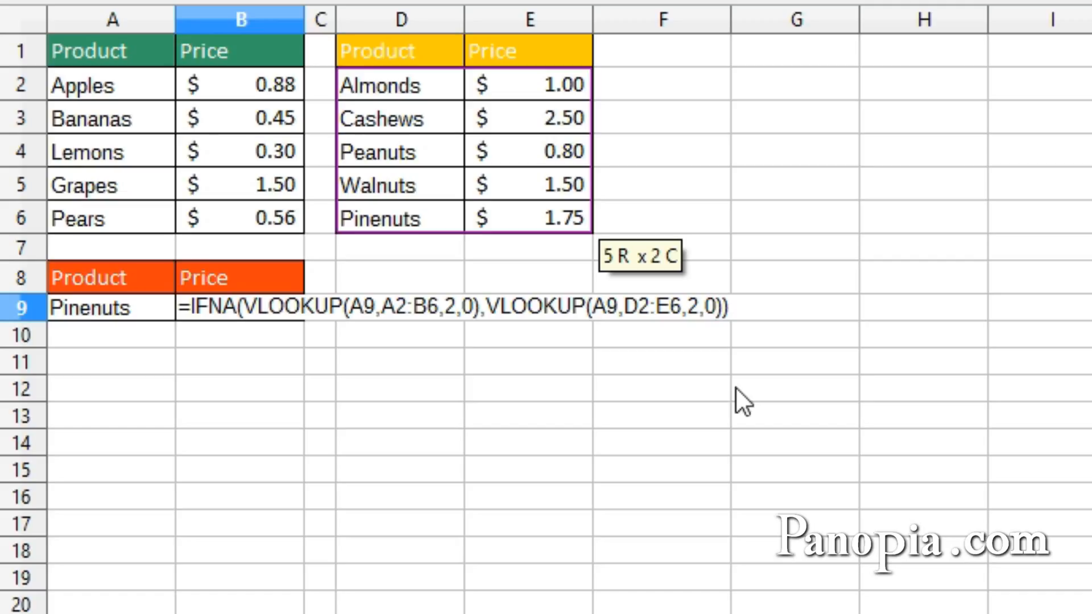
pyautogui.press('Return')
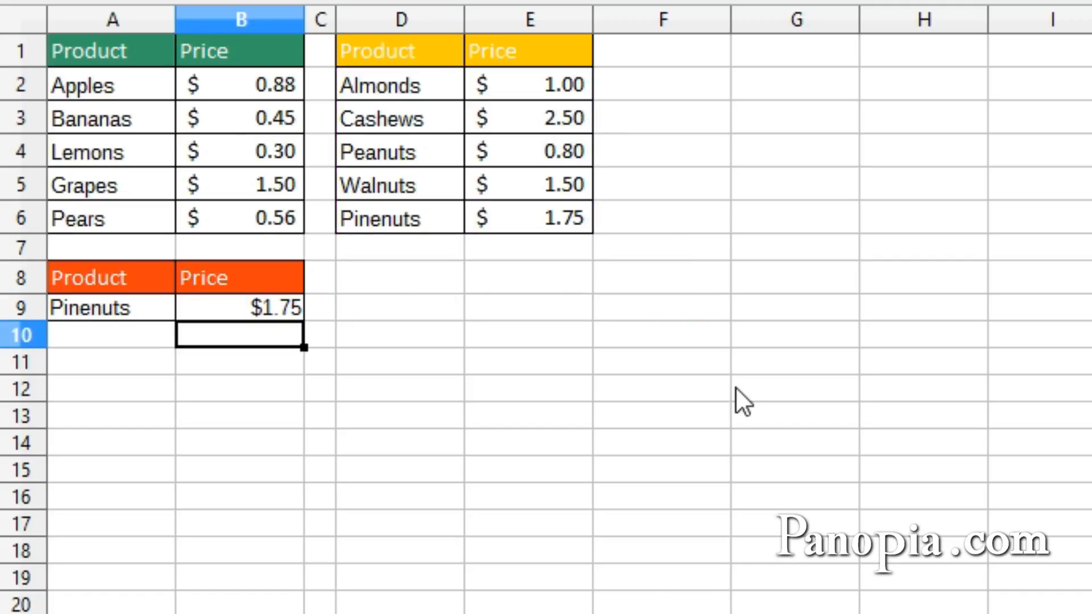
# Test the two-table lookup by changing the product in cell A9 to Pears and then to Peanuts
pyautogui.click(146, 313)
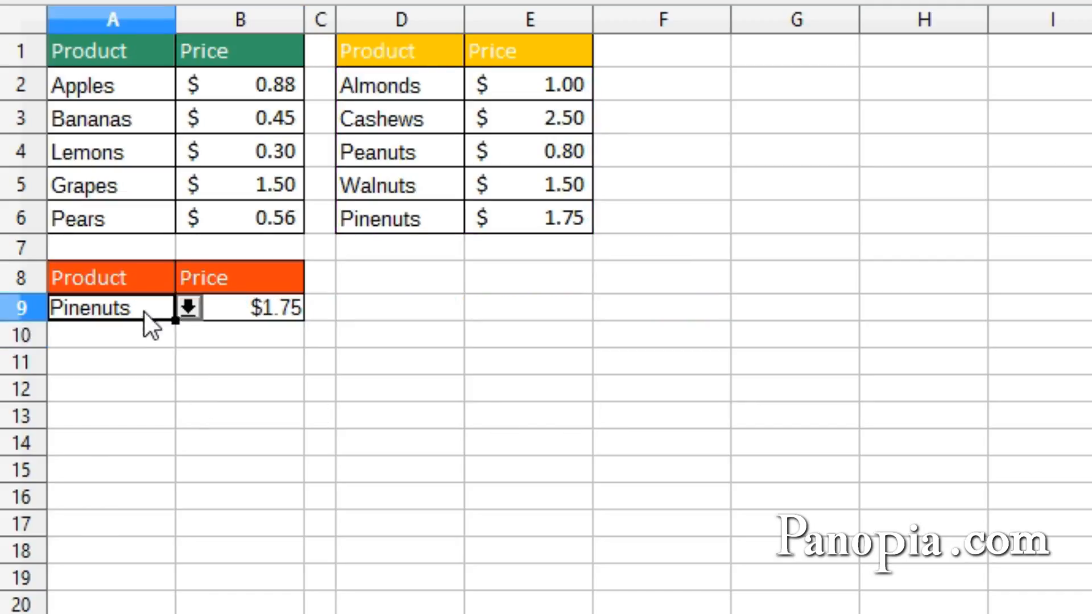
pyautogui.click(186, 307)
pyautogui.click(97, 435)
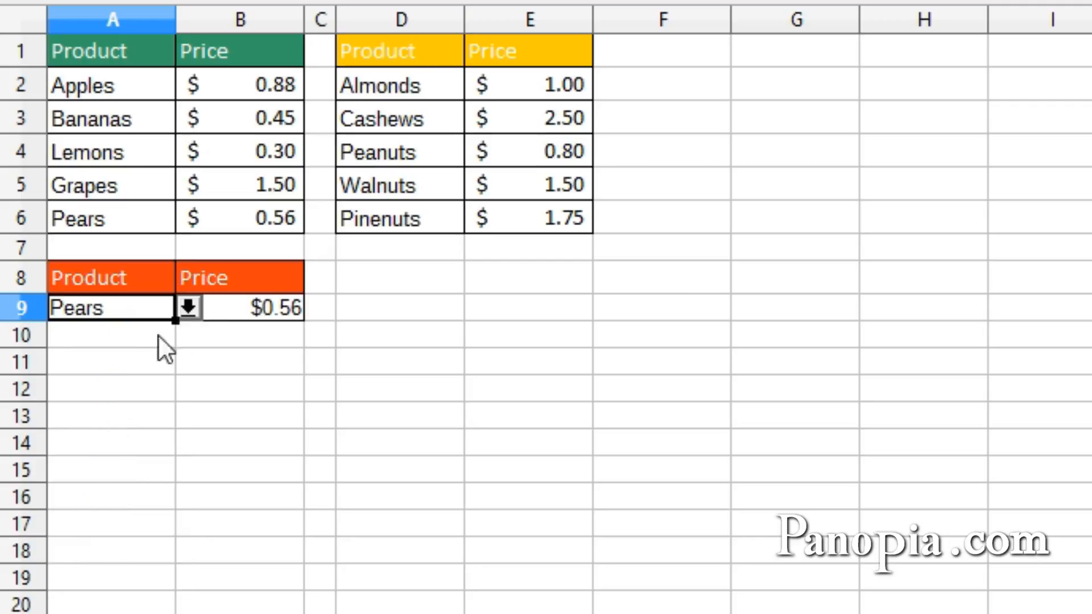
pyautogui.click(188, 307)
pyautogui.click(106, 513)
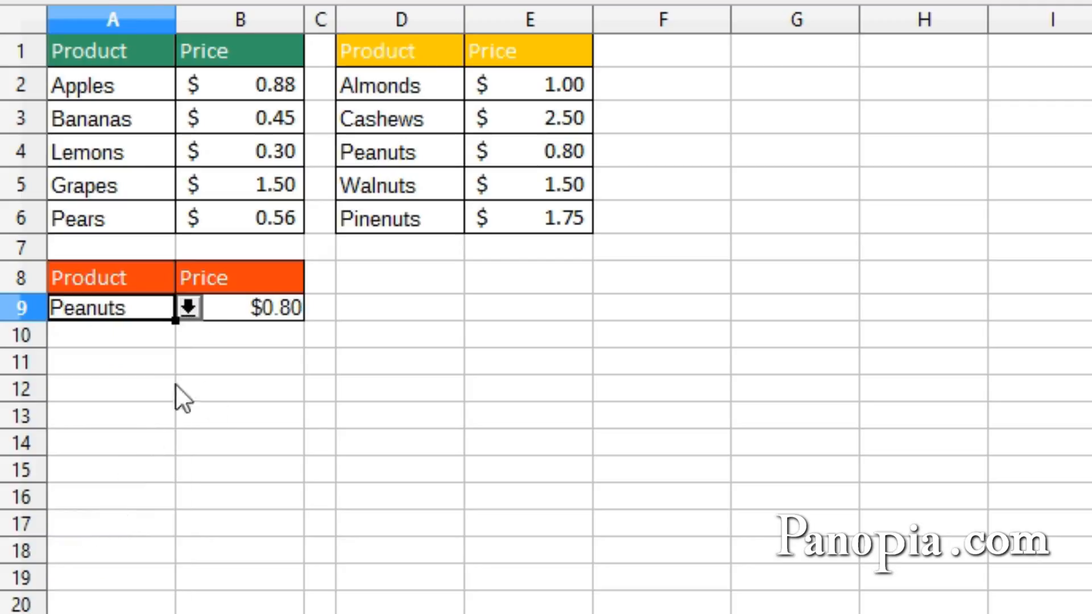
pyautogui.click(274, 391)
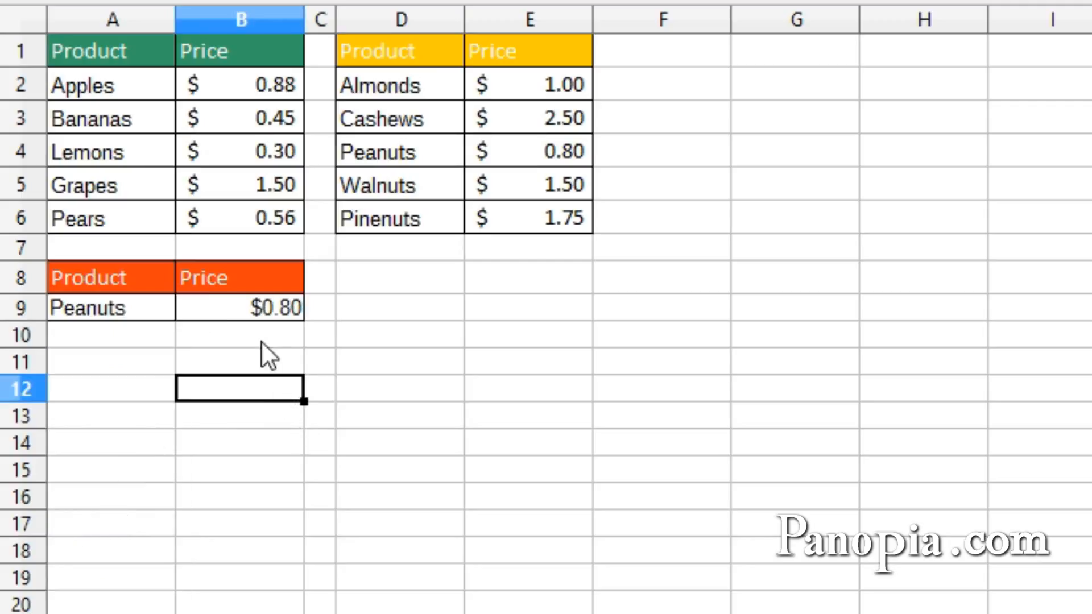
# Review the nested IFNA and VLOOKUP formula in cell B9 and the ranges it references
pyautogui.click(260, 313)
pyautogui.doubleClick(259, 310)
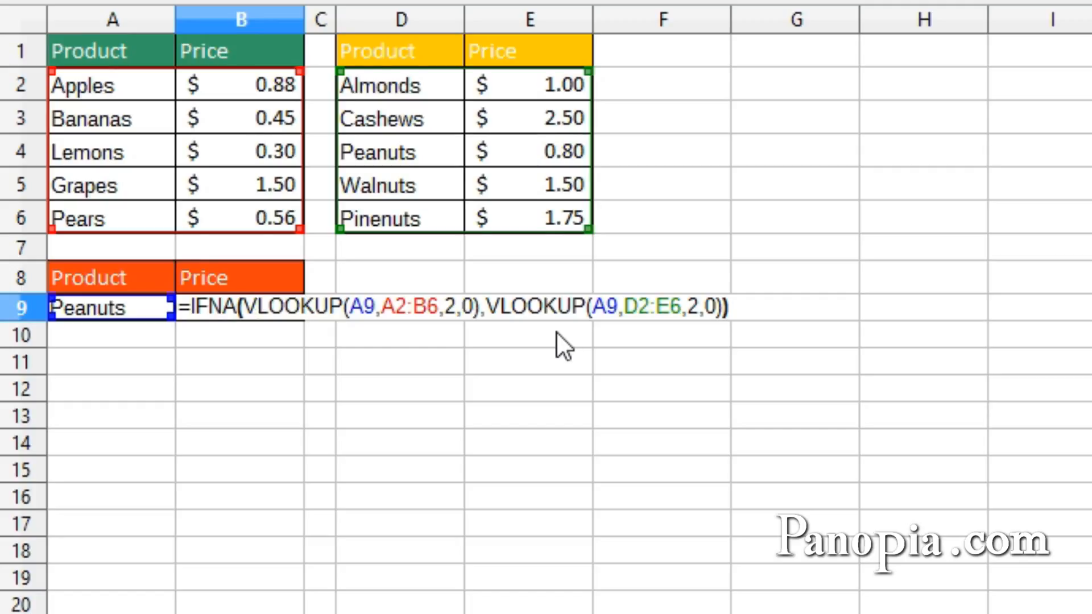
pyautogui.press('Return')
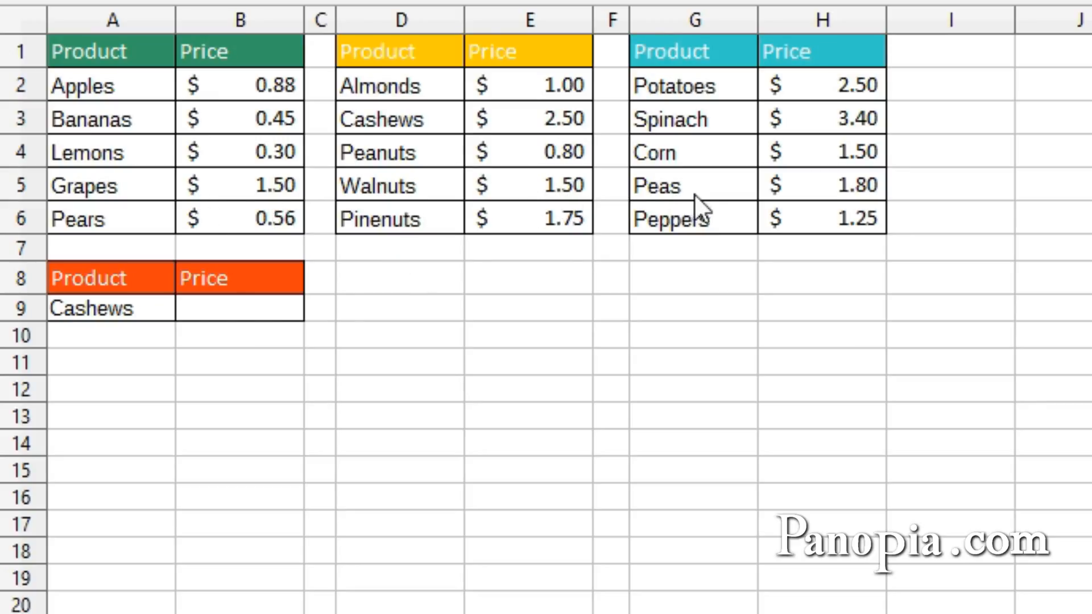
# View the products offered for selection in cell A9 on the three-table sheet, keeping Cashews chosen
pyautogui.click(145, 304)
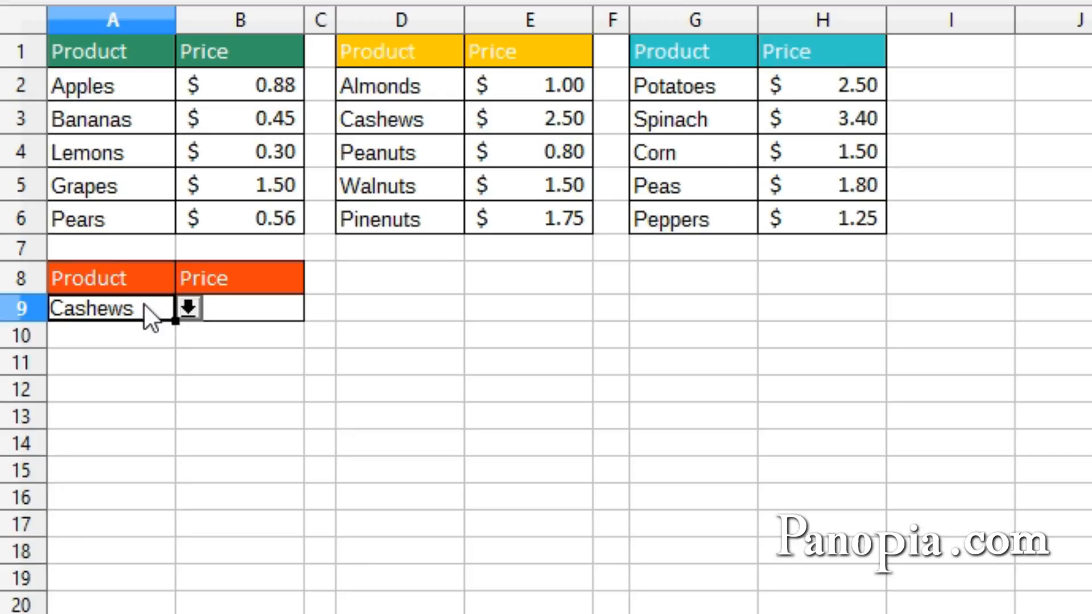
pyautogui.click(187, 307)
pyautogui.moveTo(165, 376)
pyautogui.mouseDown()
pyautogui.moveTo(169, 443)
pyautogui.moveTo(167, 387)
pyautogui.mouseUp()
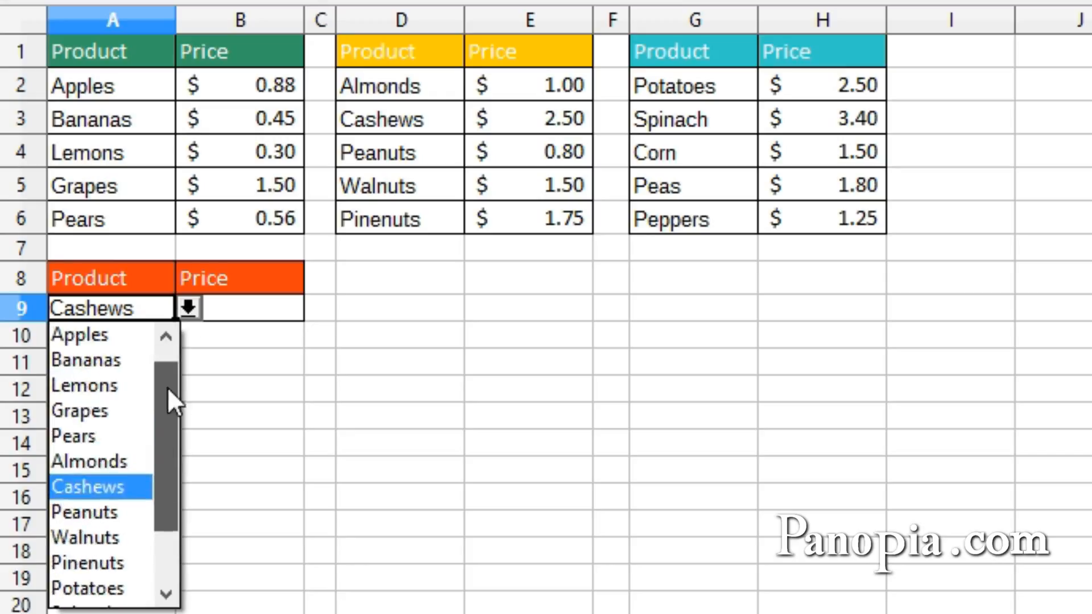
pyautogui.click(230, 351)
pyautogui.click(231, 357)
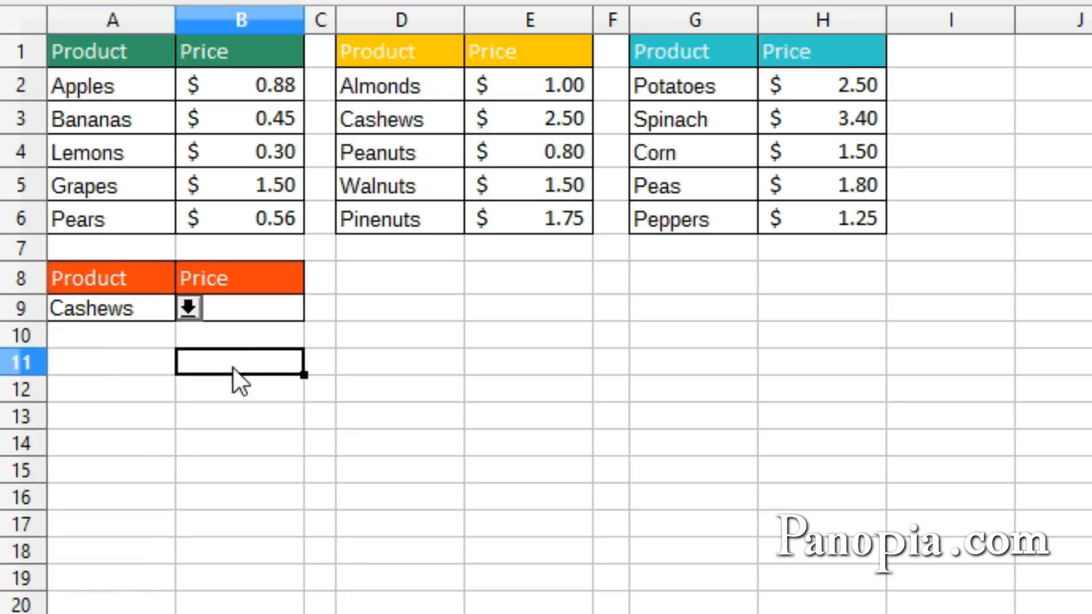
# Start the Cashews price formula in cell B9 with IFNA containing a VLOOKUP as its value
pyautogui.click(224, 312)
pyautogui.write('=')
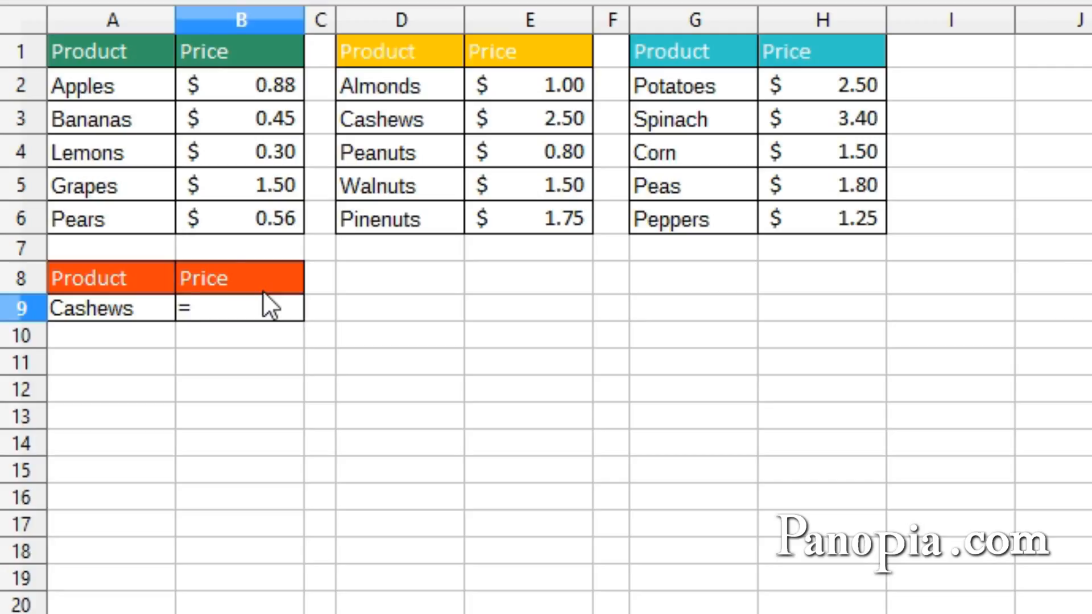
pyautogui.write('ifna')
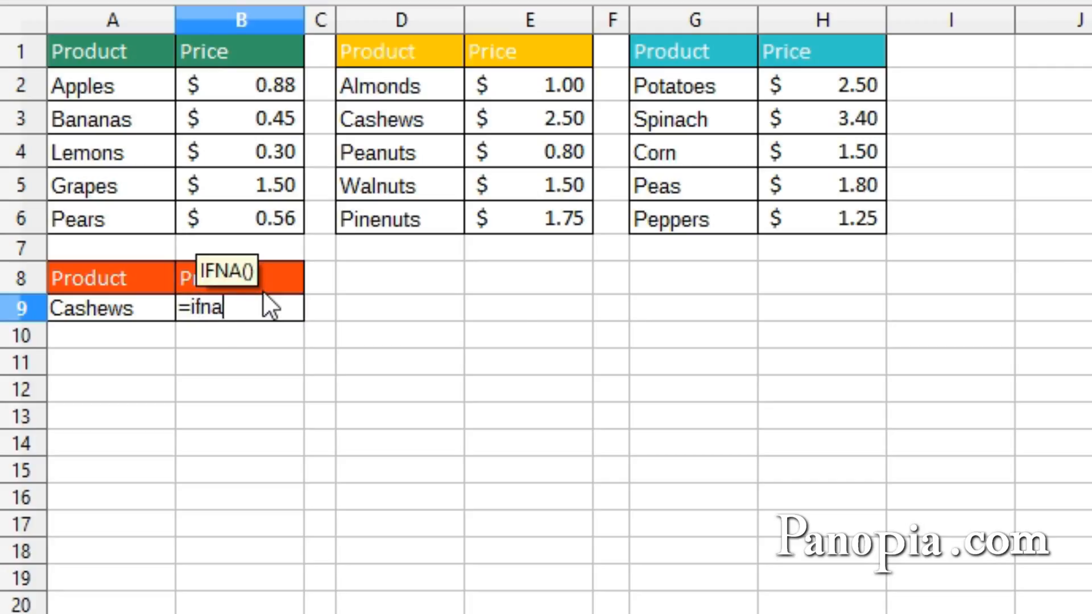
pyautogui.press('Return')
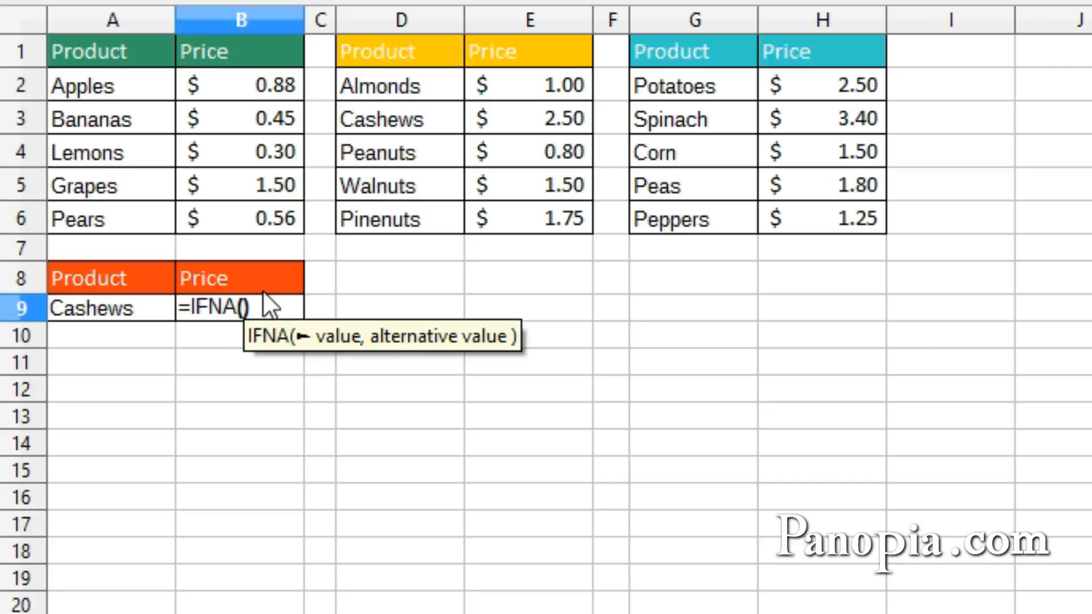
pyautogui.write('vlo')
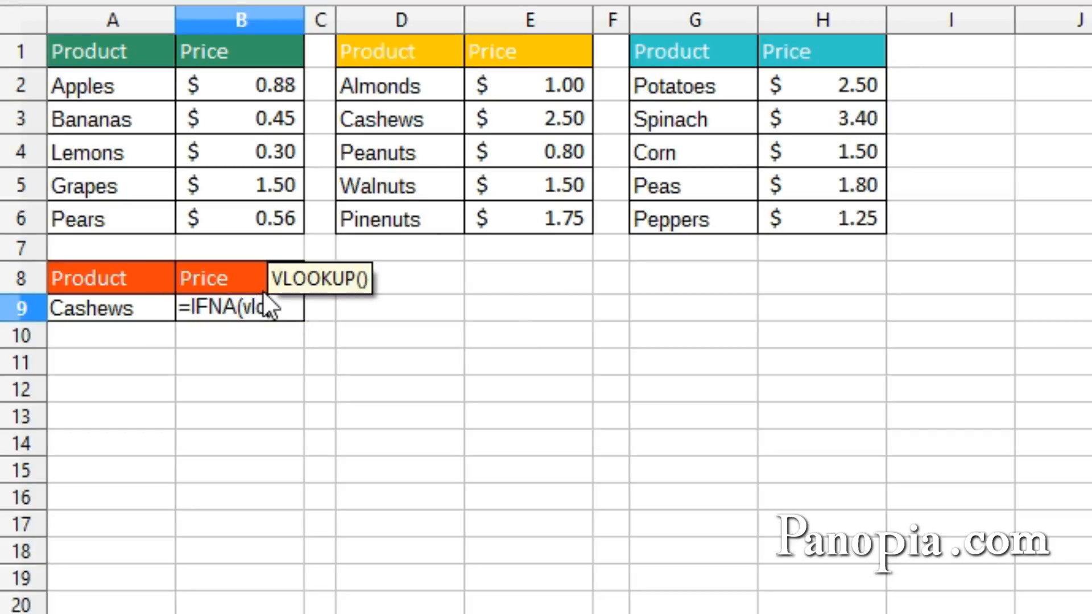
pyautogui.press('Return')
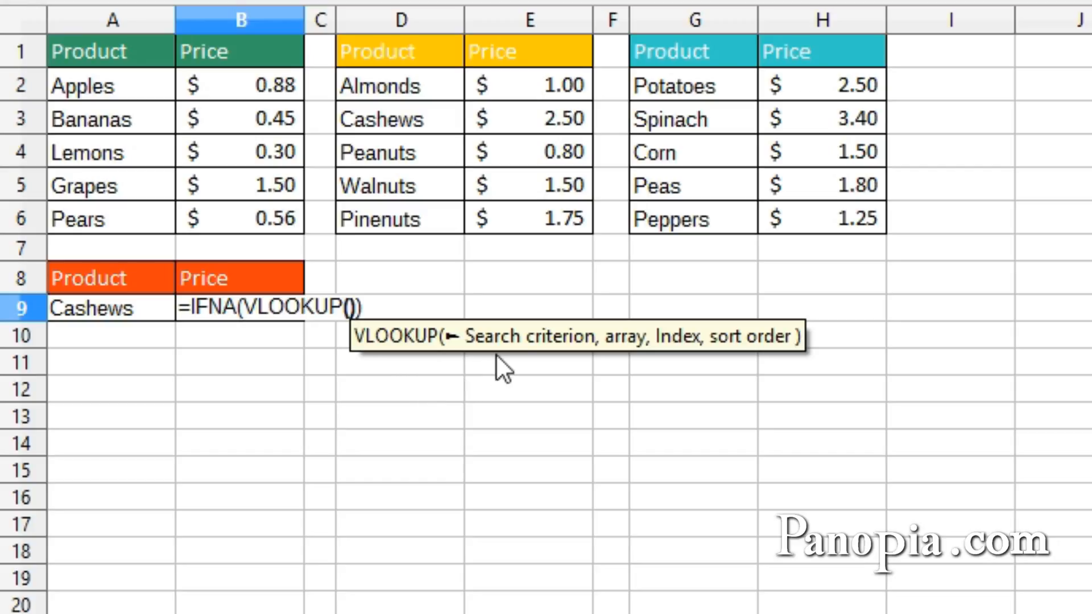
# Complete the first VLOOKUP in cell B9 with search criterion A9, array A2:B6, index 2 and sort order 0
pyautogui.click(100, 309)
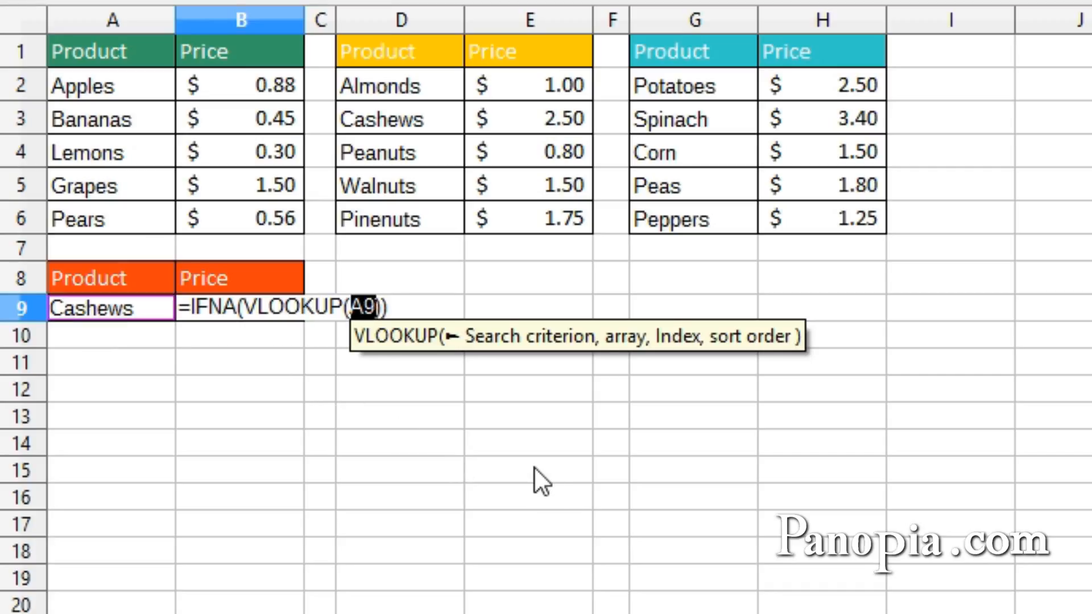
pyautogui.write(',')
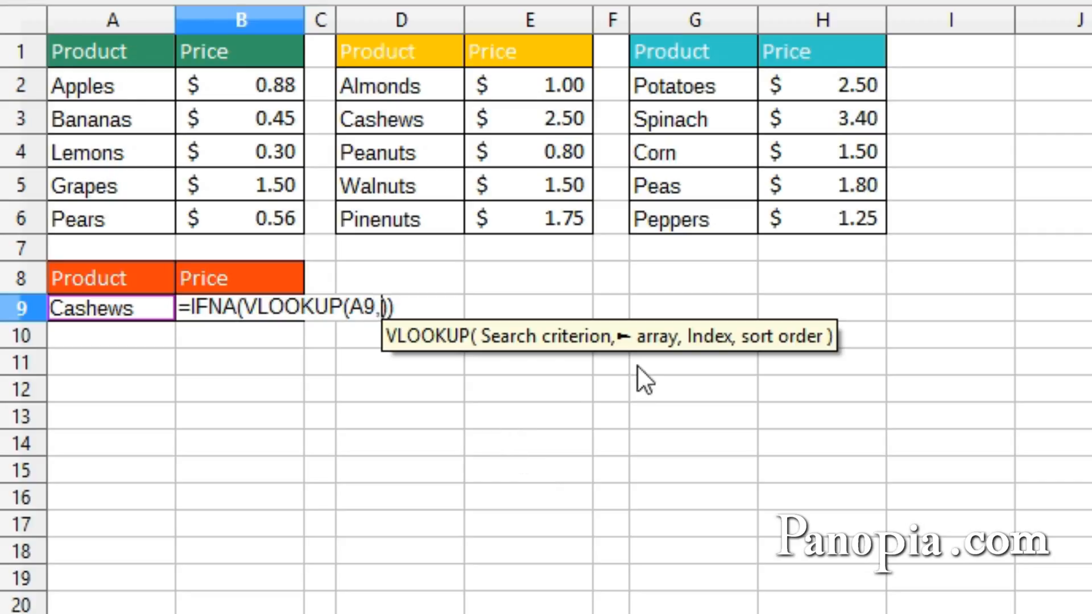
pyautogui.click(112, 84)
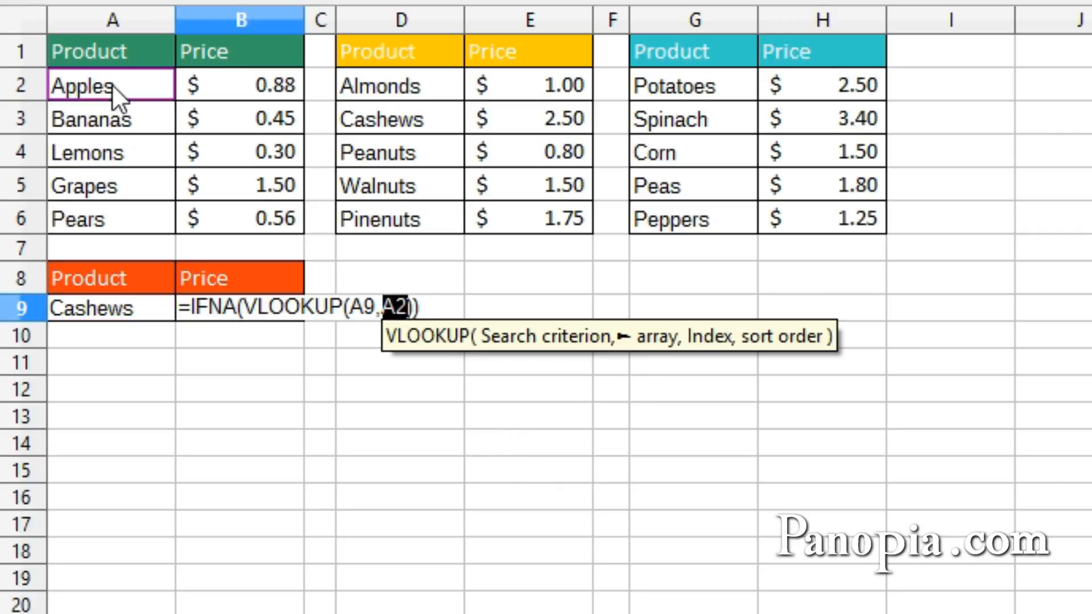
pyautogui.moveTo(125, 100); pyautogui.dragTo(231, 214)
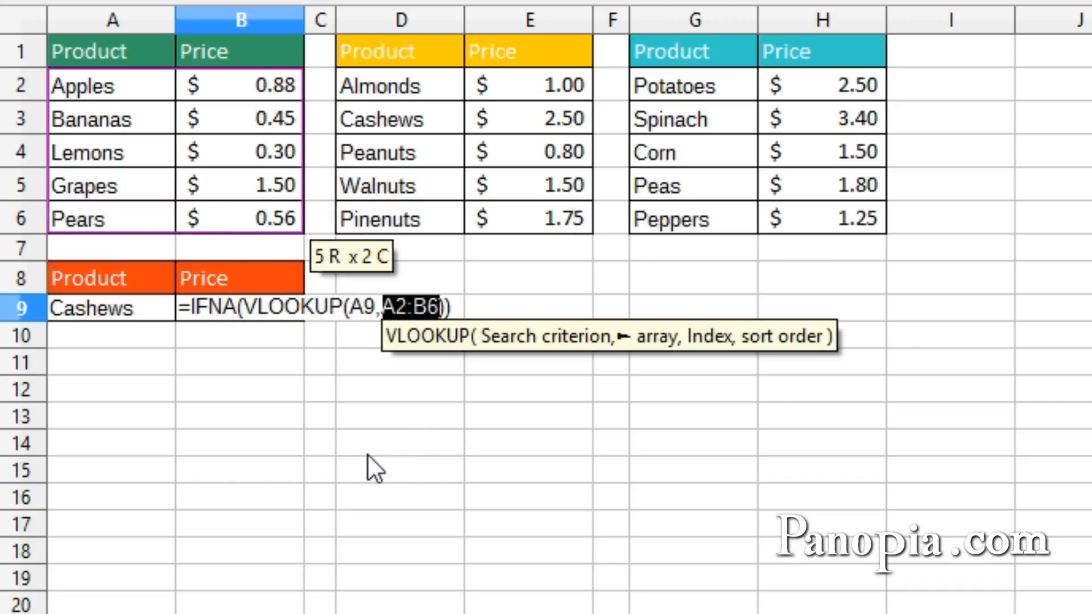
pyautogui.write(',')
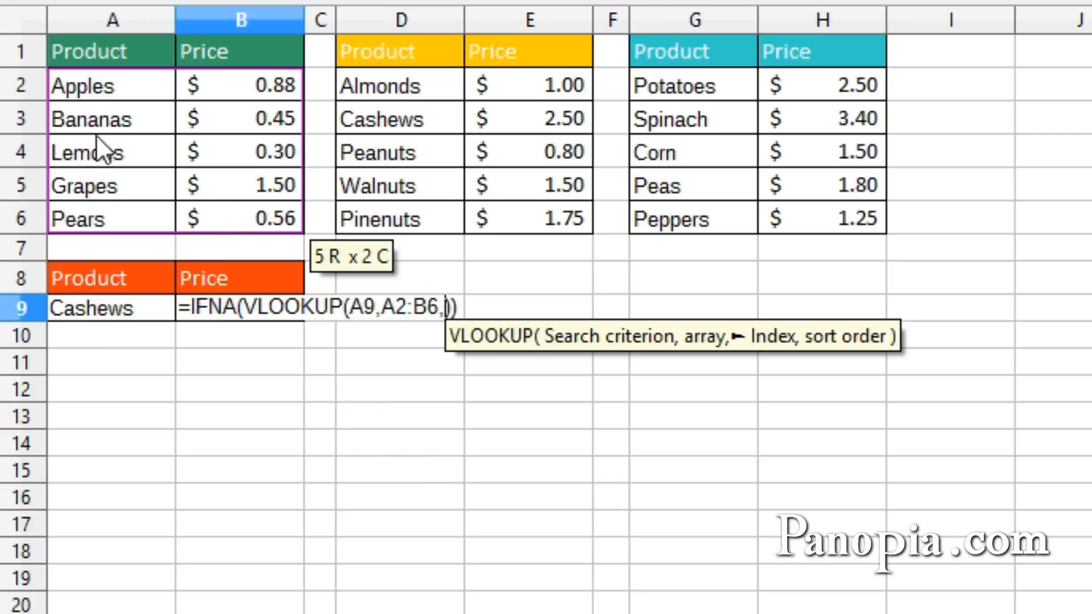
pyautogui.write('2')
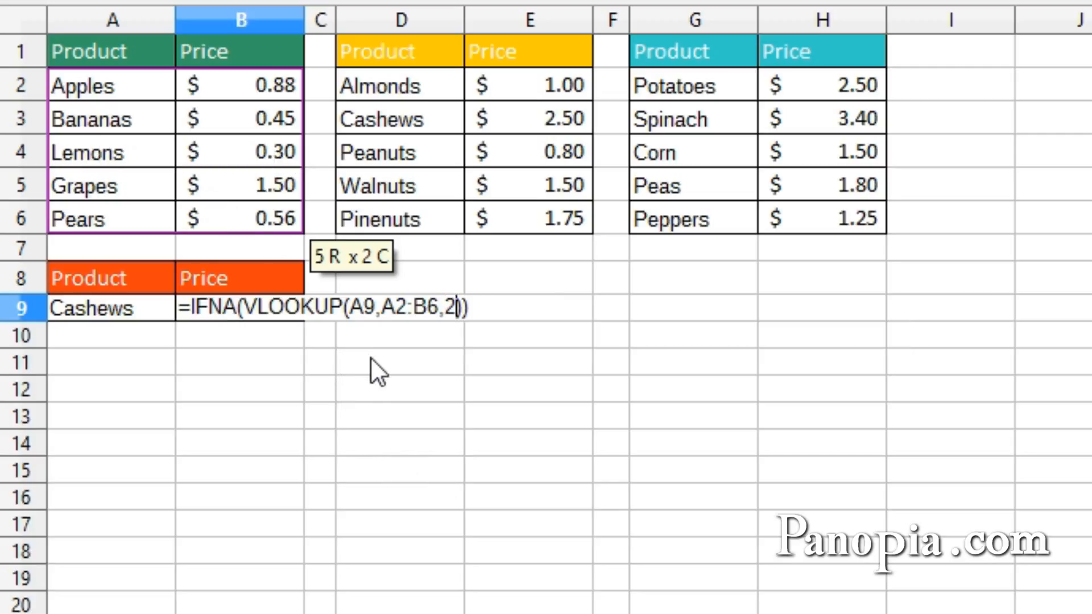
pyautogui.write(',')
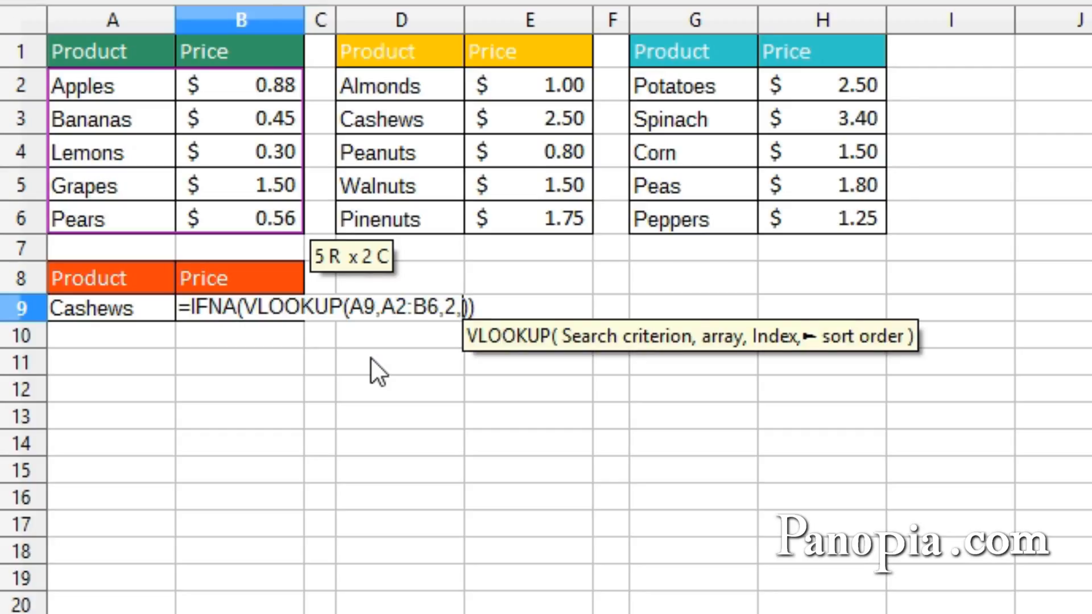
pyautogui.write('0')
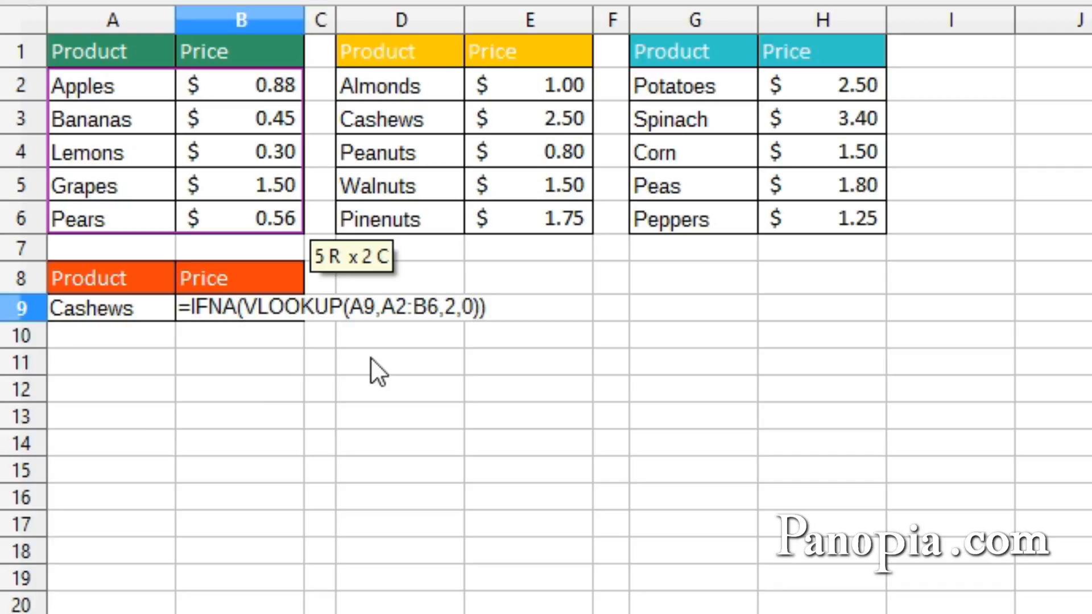
# Add a nested IFNA as the alternative value of the outer IFNA, with a VLOOKUP as its value
pyautogui.click(480, 310)
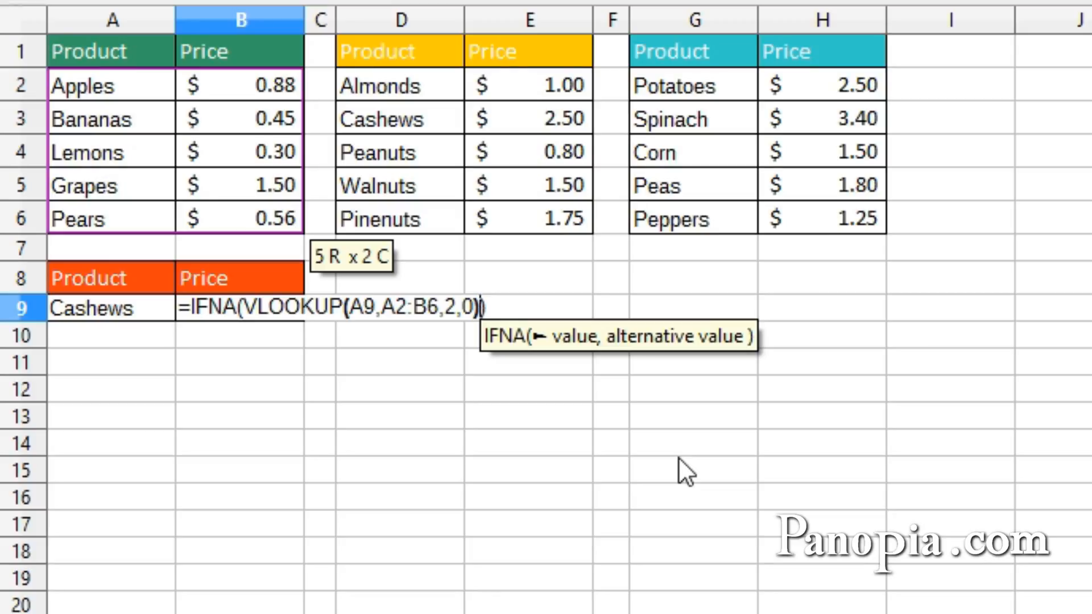
pyautogui.write(',')
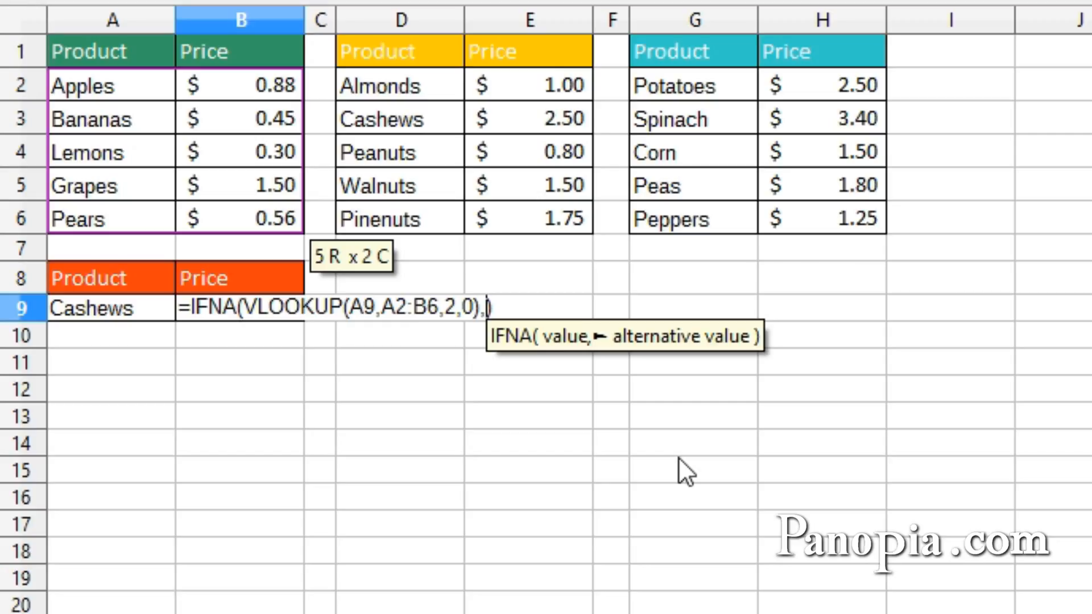
pyautogui.write('ifn')
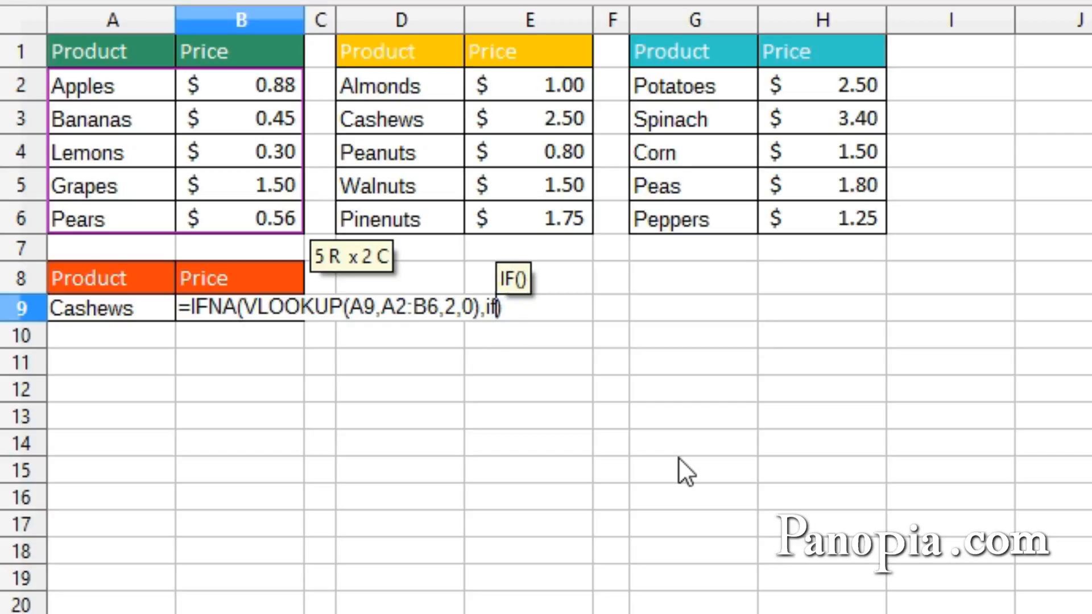
pyautogui.write('a')
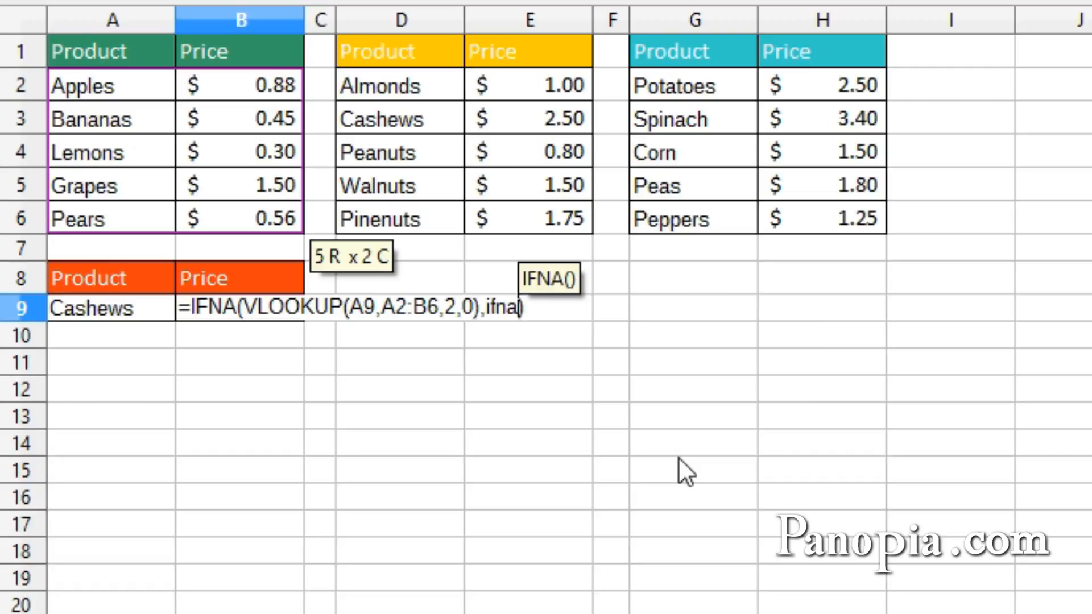
pyautogui.press('Return')
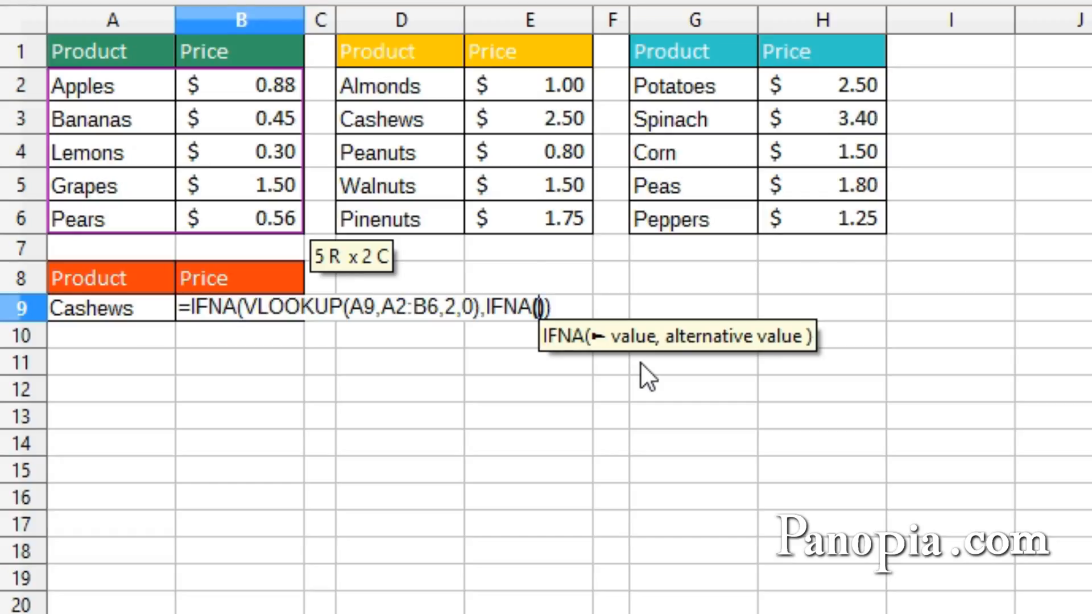
pyautogui.write('vlookup(')
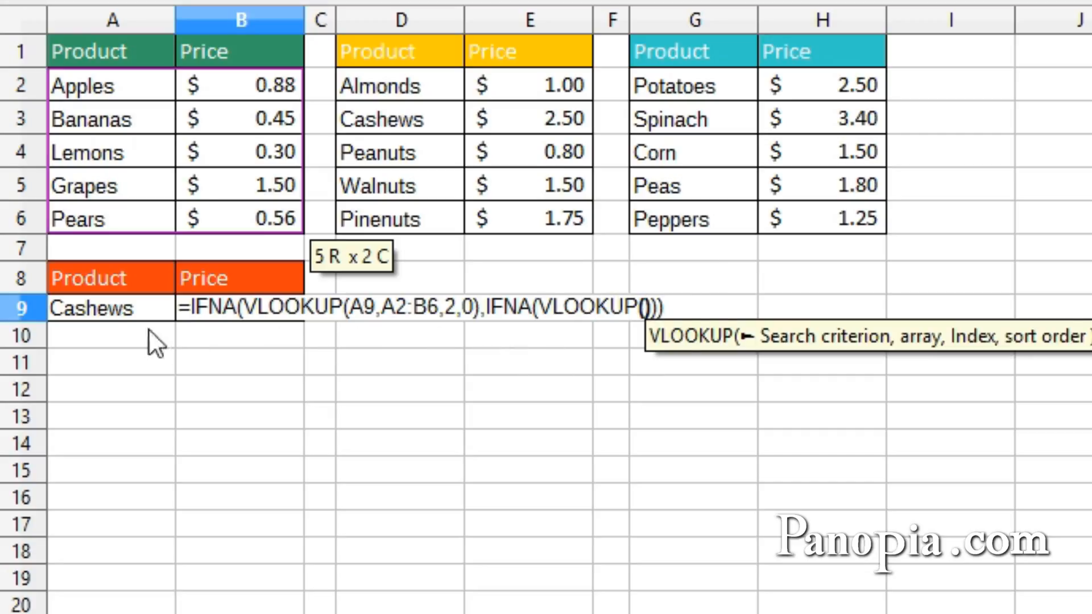
# Fill in the second VLOOKUP with search criterion A9, array D2:E6, index 2 and sort order 0
pyautogui.click(106, 315)
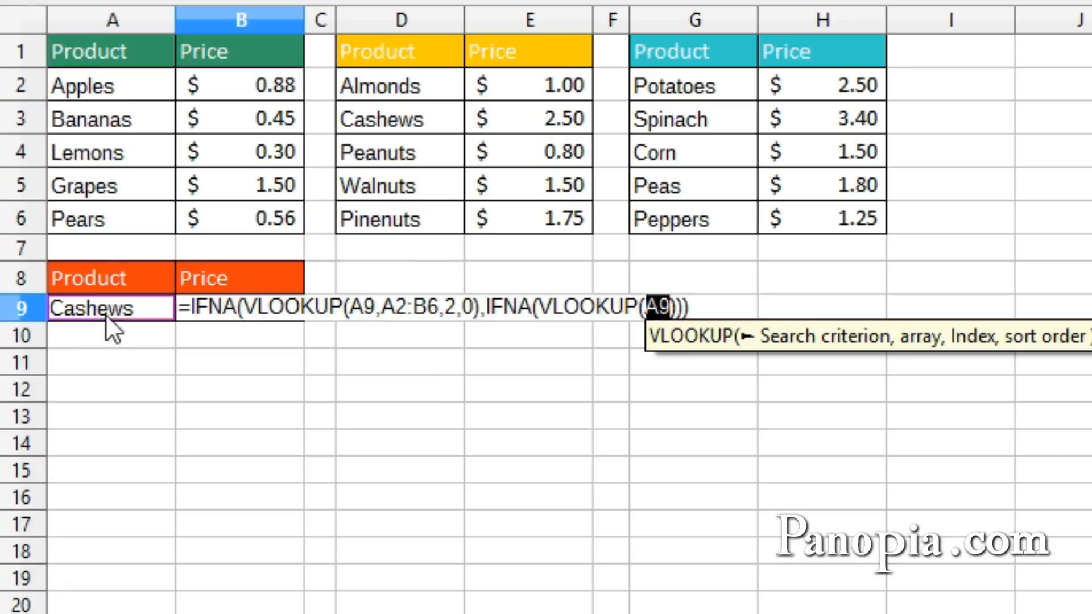
pyautogui.write(',')
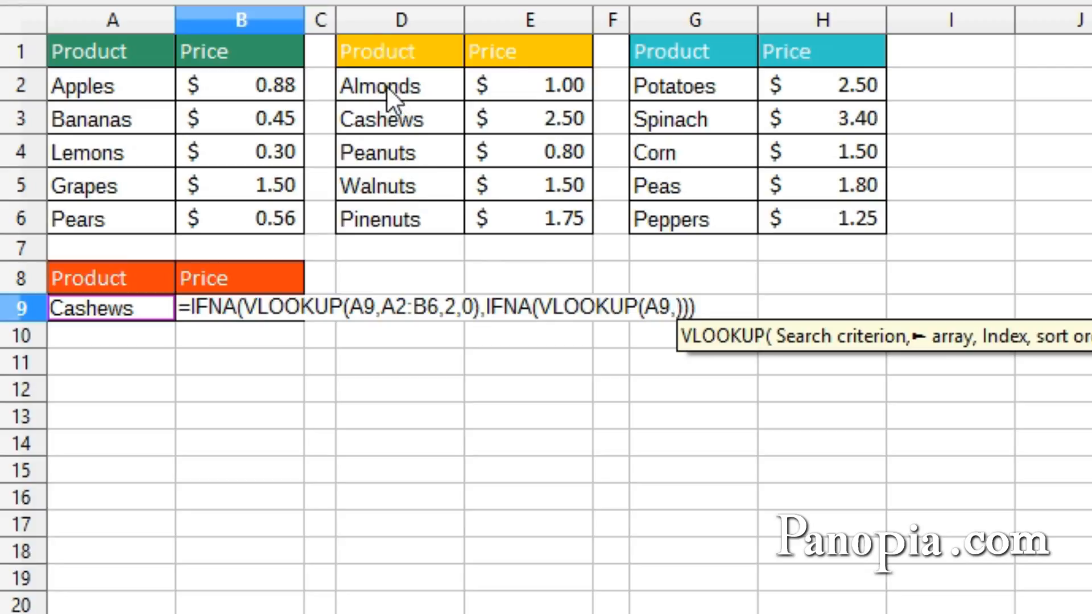
pyautogui.moveTo(387, 86); pyautogui.dragTo(501, 214)
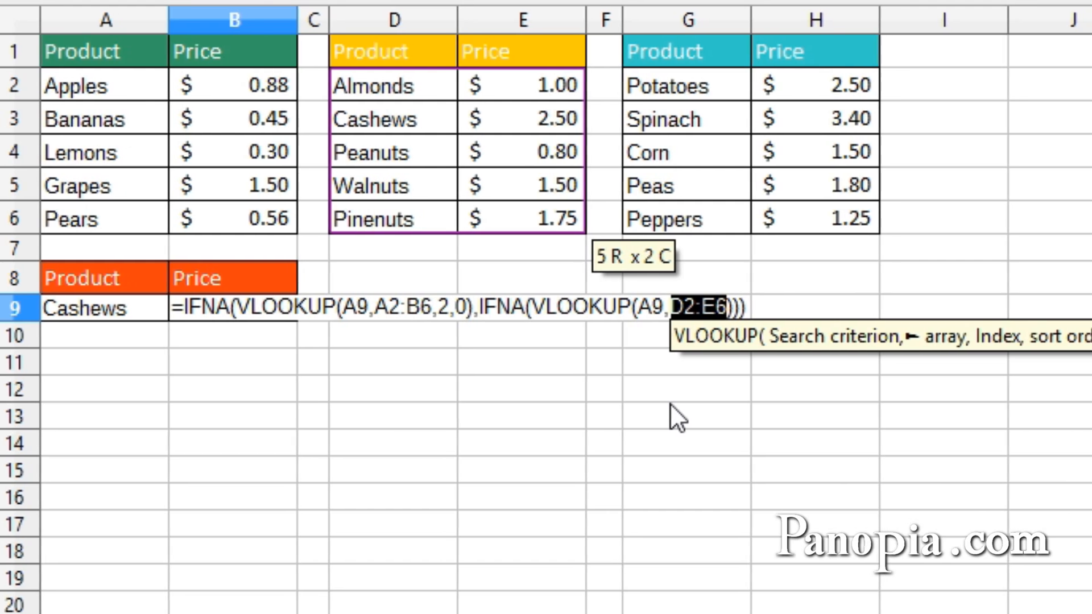
pyautogui.write(',')
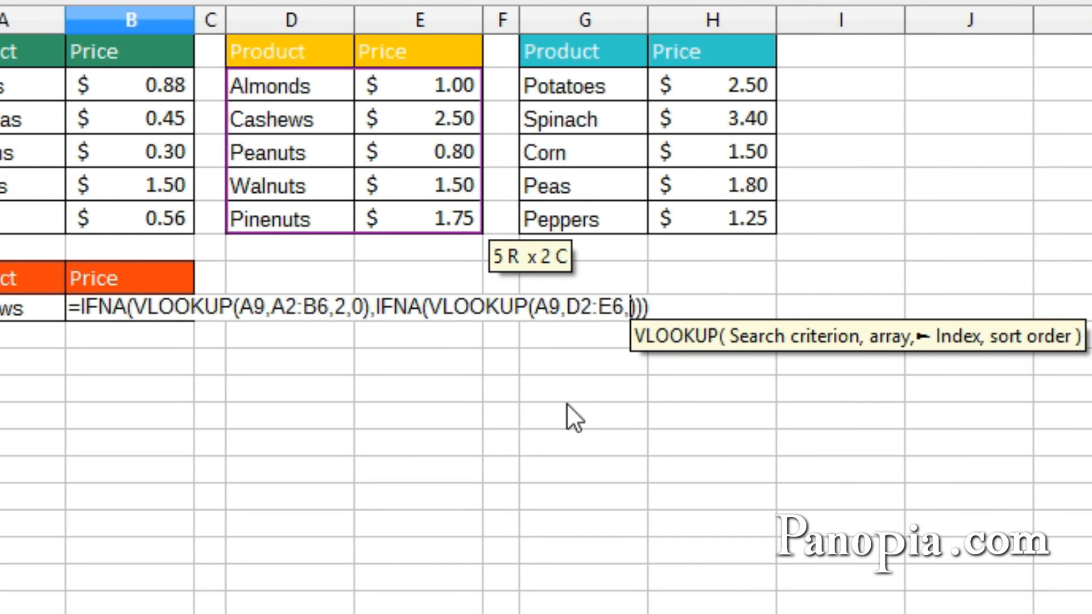
pyautogui.write('2')
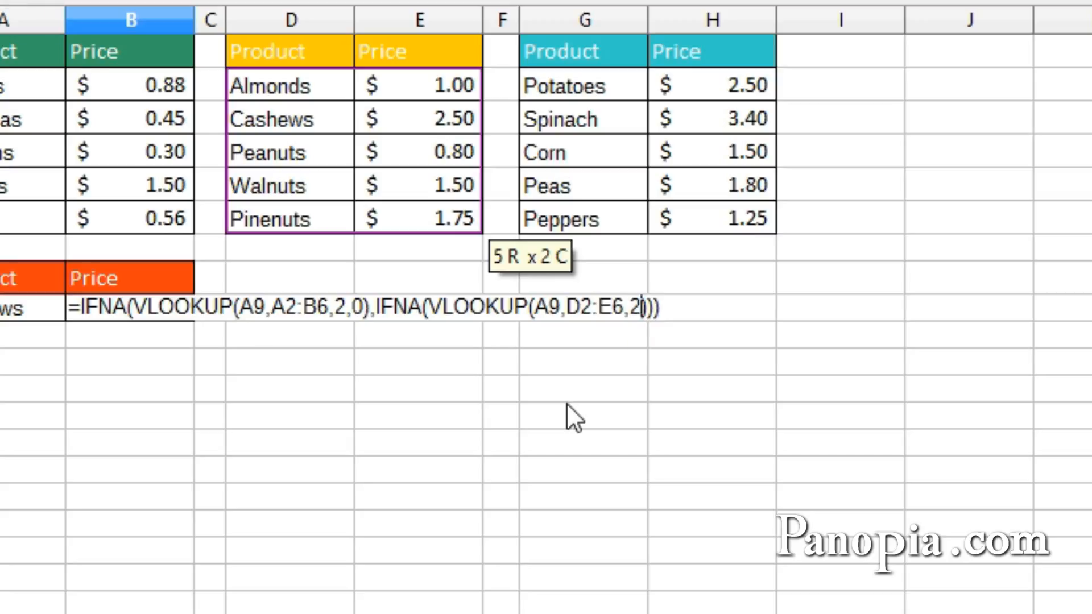
pyautogui.write(',')
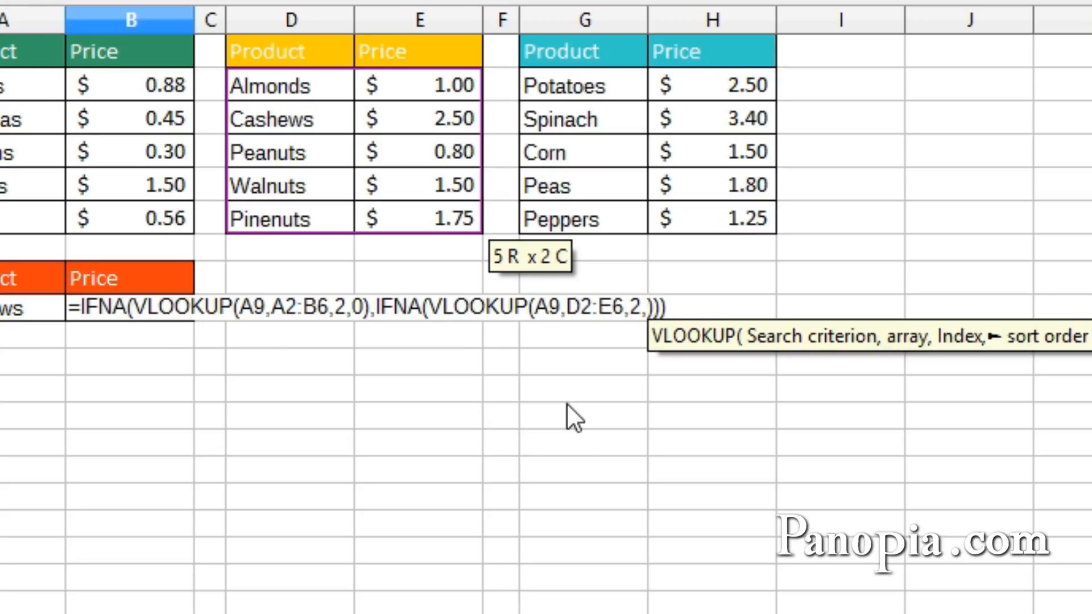
pyautogui.write('0')
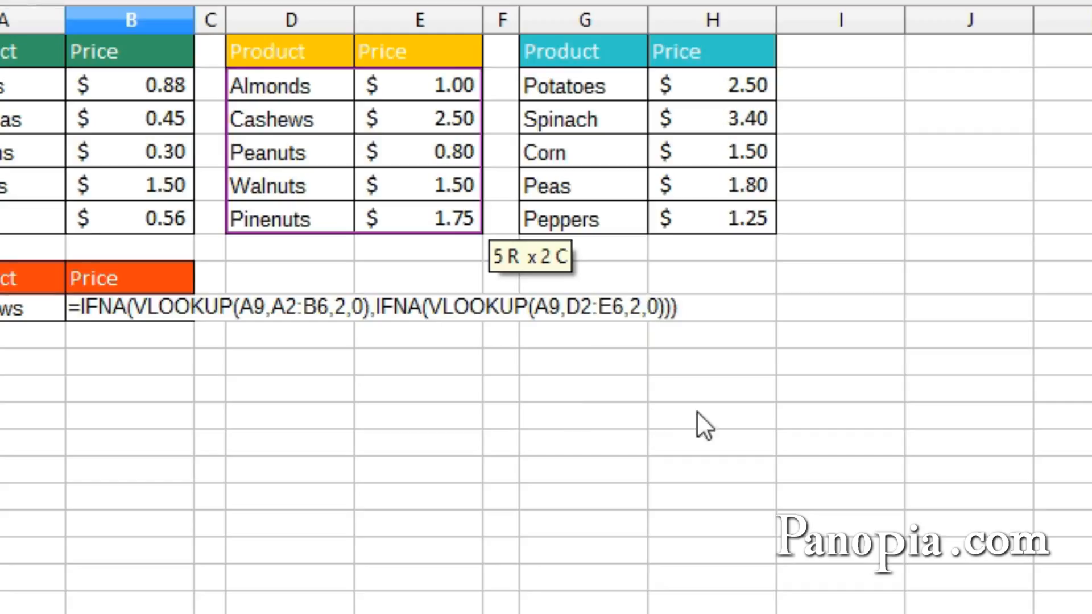
# Add a third VLOOKUP as the alternative value of the nested IFNA
pyautogui.click(666, 307)
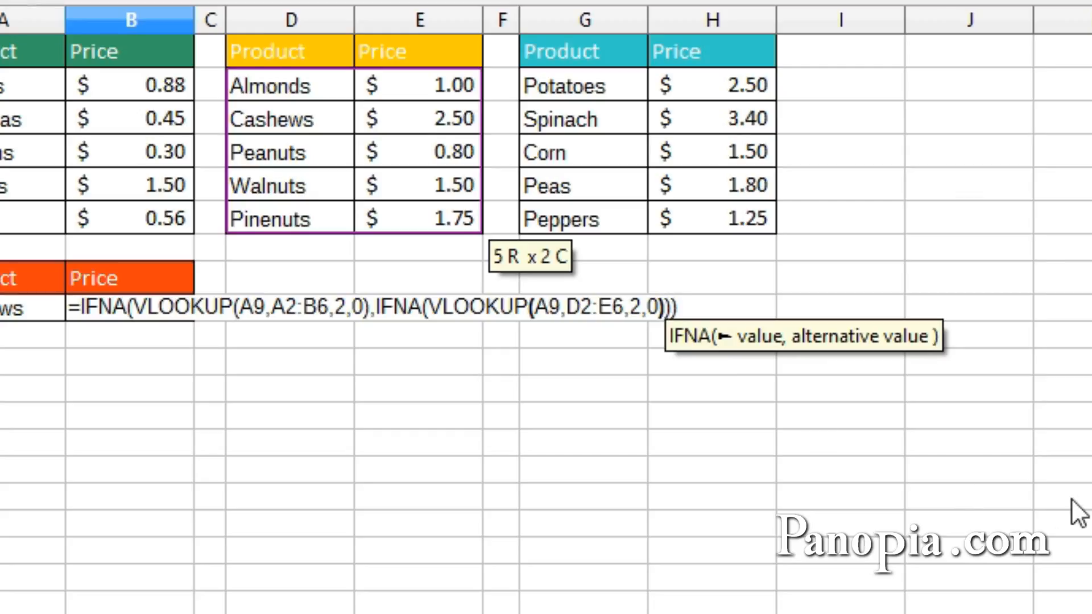
pyautogui.write(',')
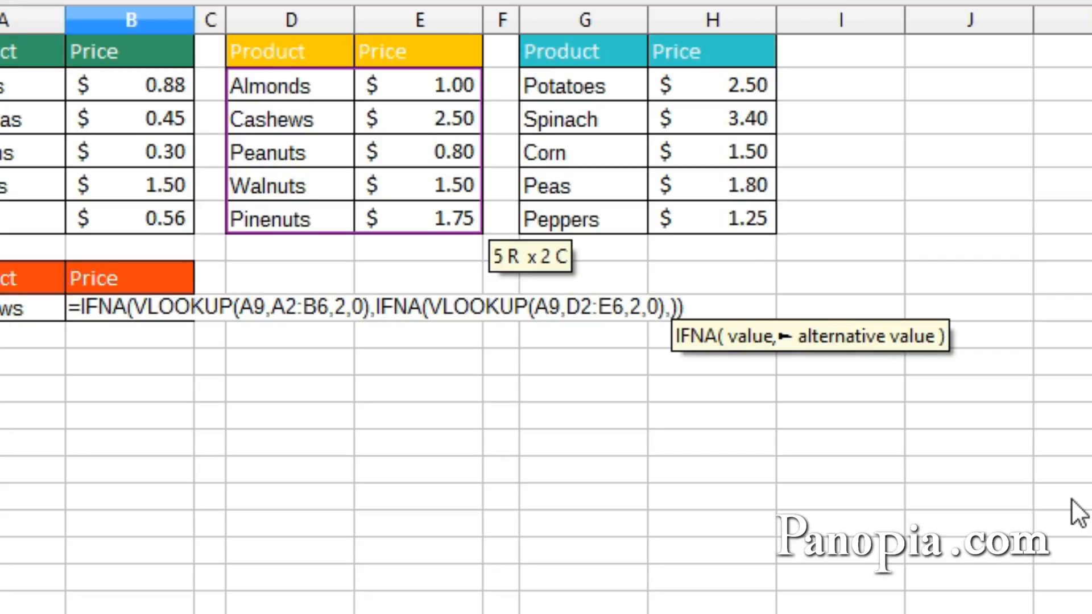
pyautogui.write('vlookup')
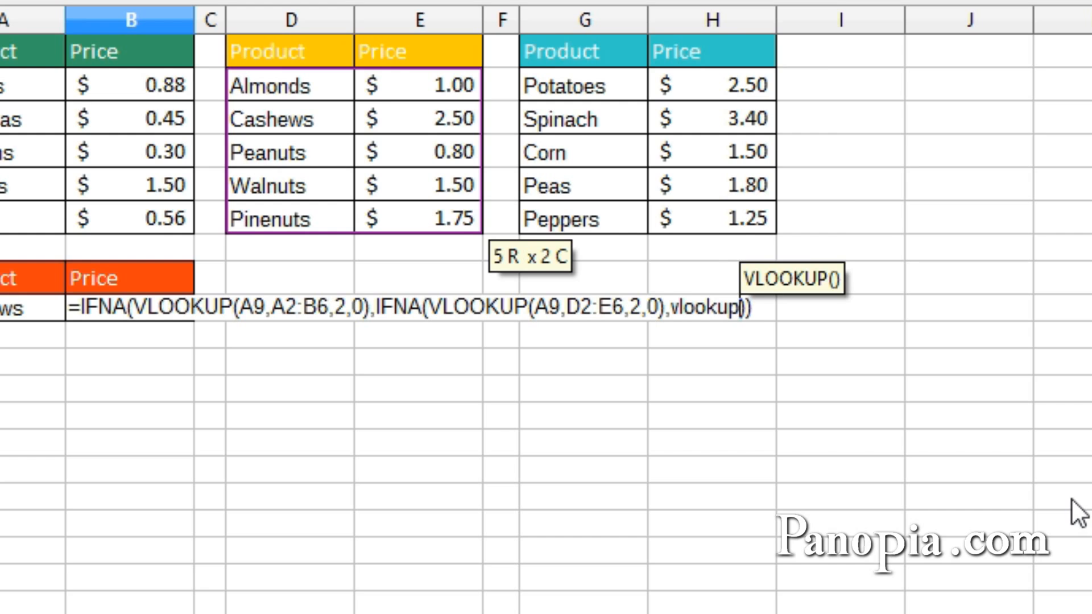
pyautogui.press('Return')
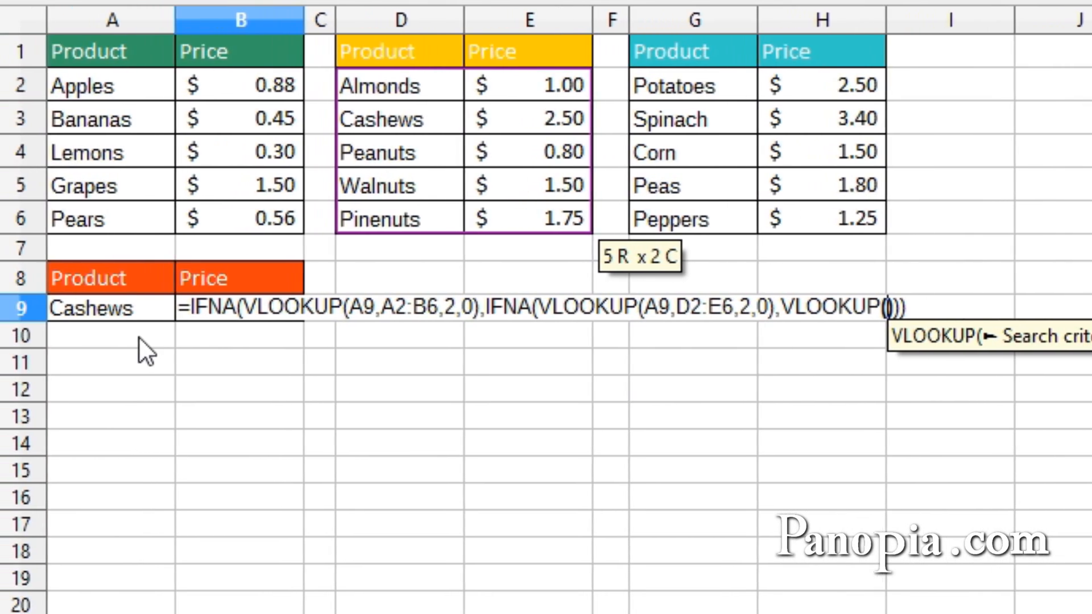
# Complete the third VLOOKUP with A9, array G2:H6, index 2 and sort order 0, and enter the formula in B9
pyautogui.click(115, 300)
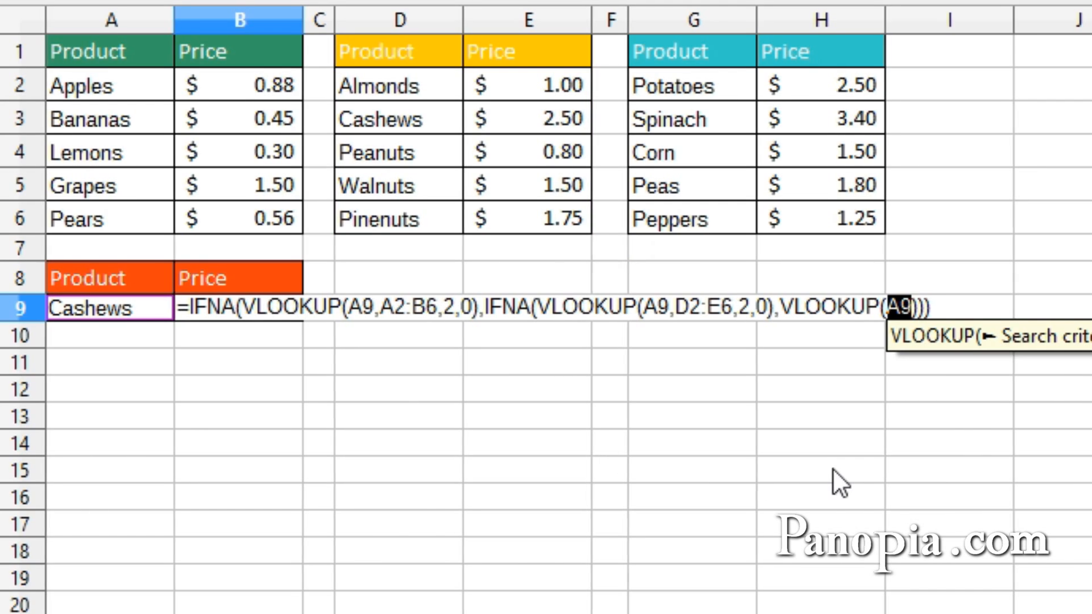
pyautogui.write(',')
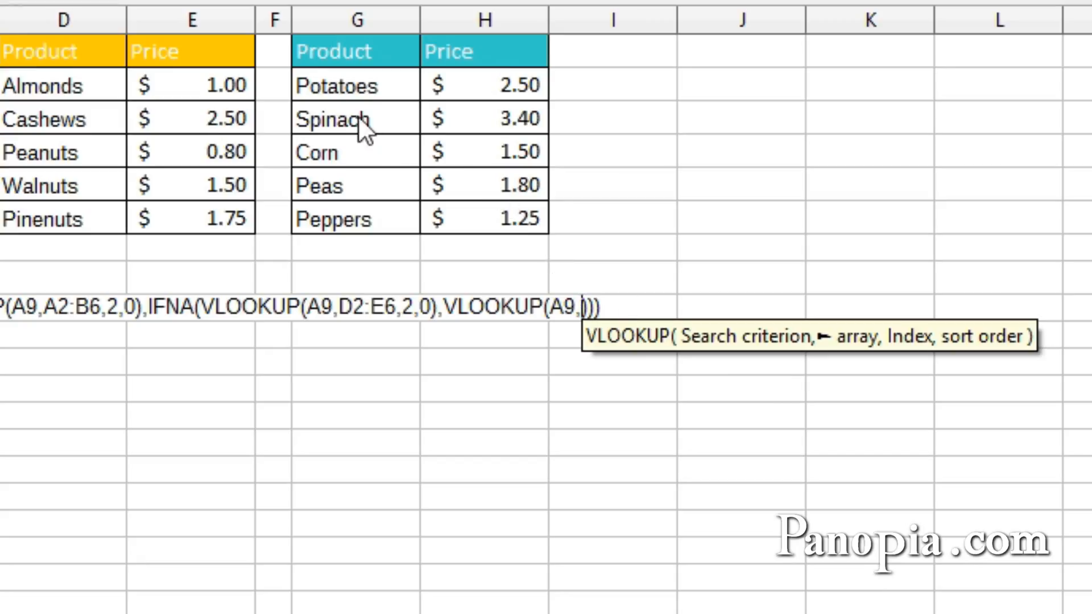
pyautogui.moveTo(356, 84); pyautogui.dragTo(480, 217)
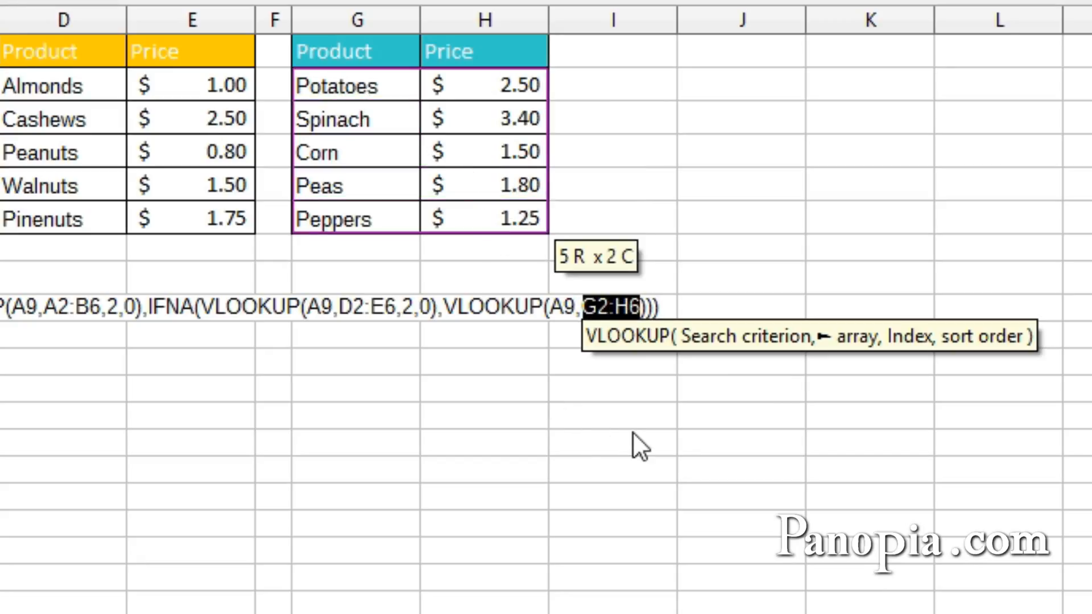
pyautogui.write(',')
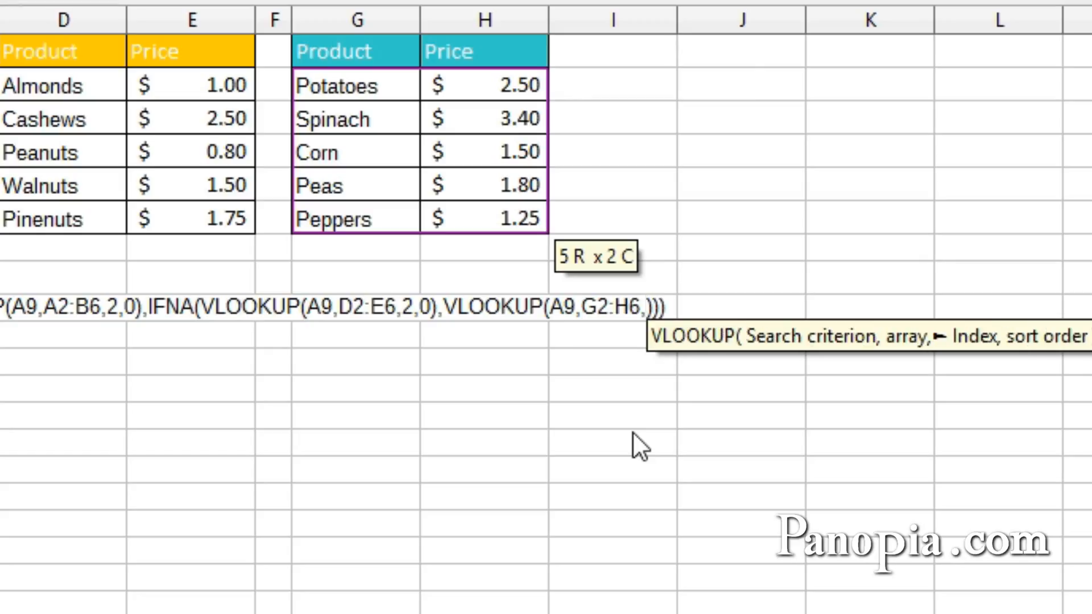
pyautogui.write('2')
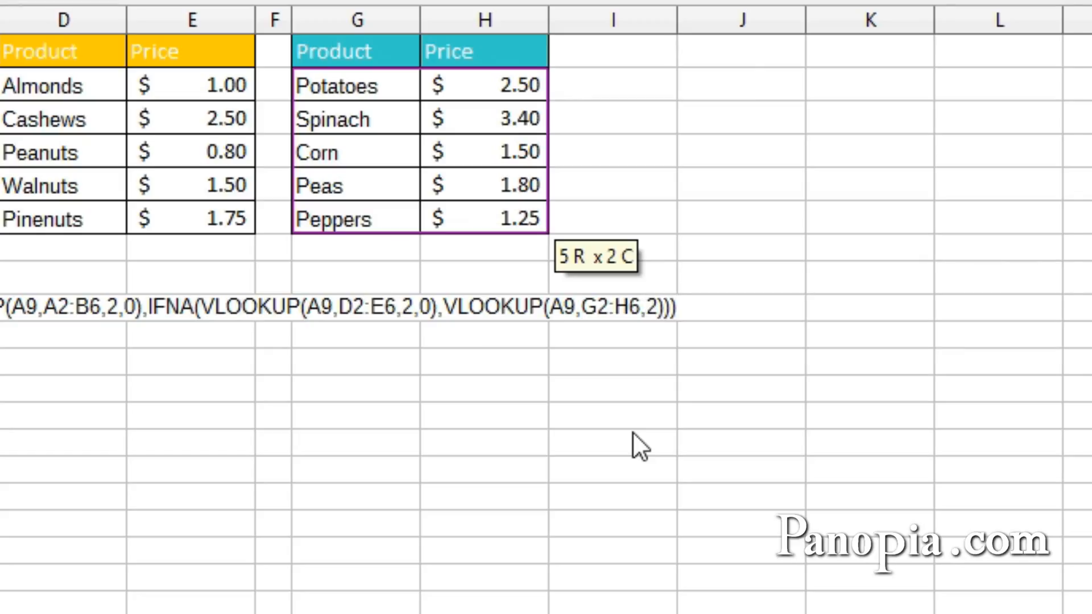
pyautogui.write(',')
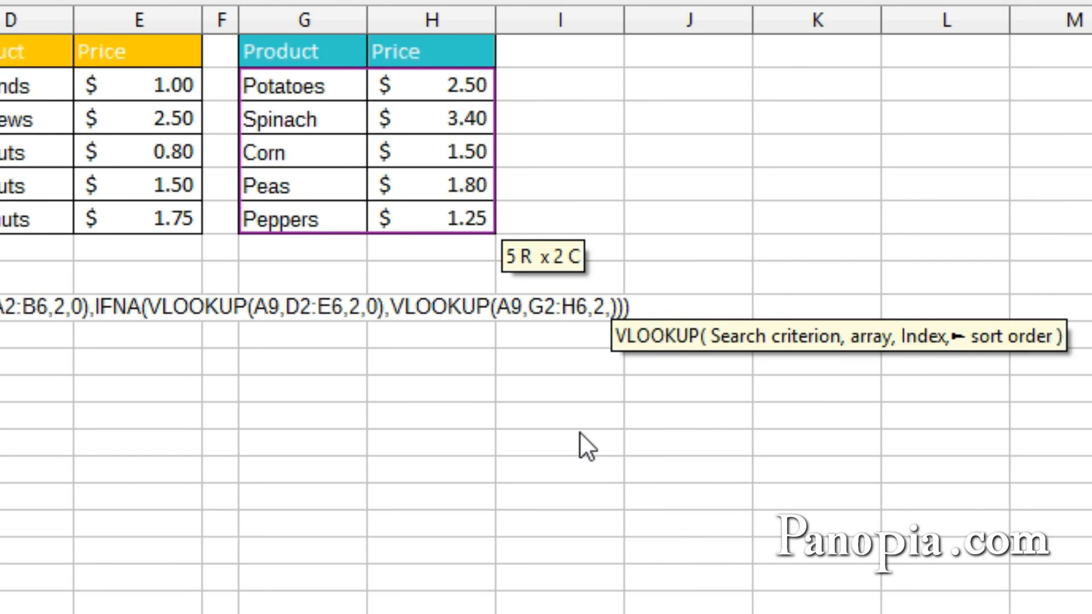
pyautogui.write('0')
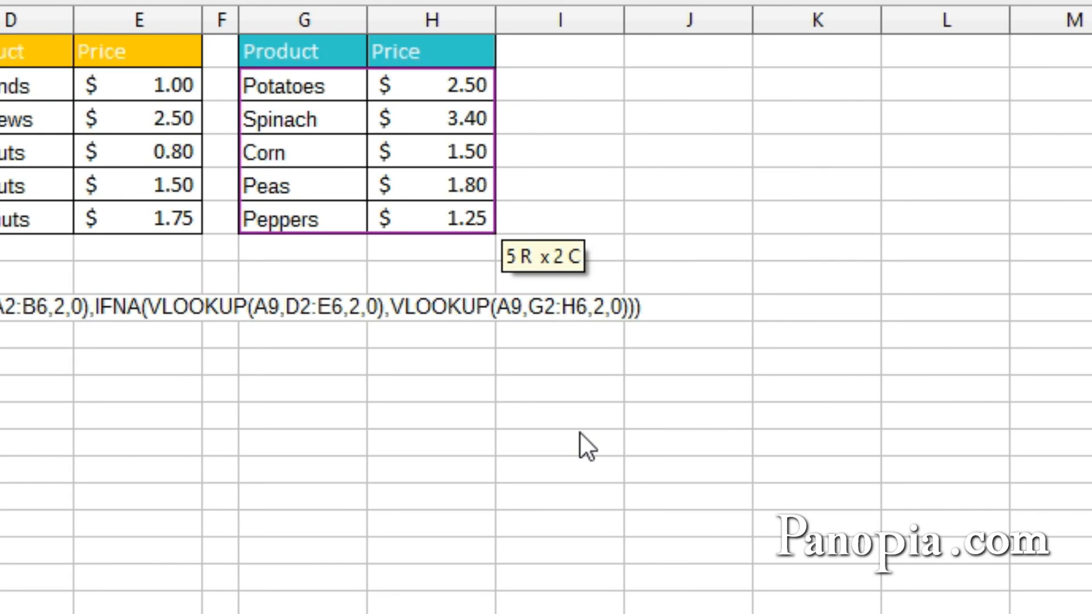
pyautogui.press('Return')
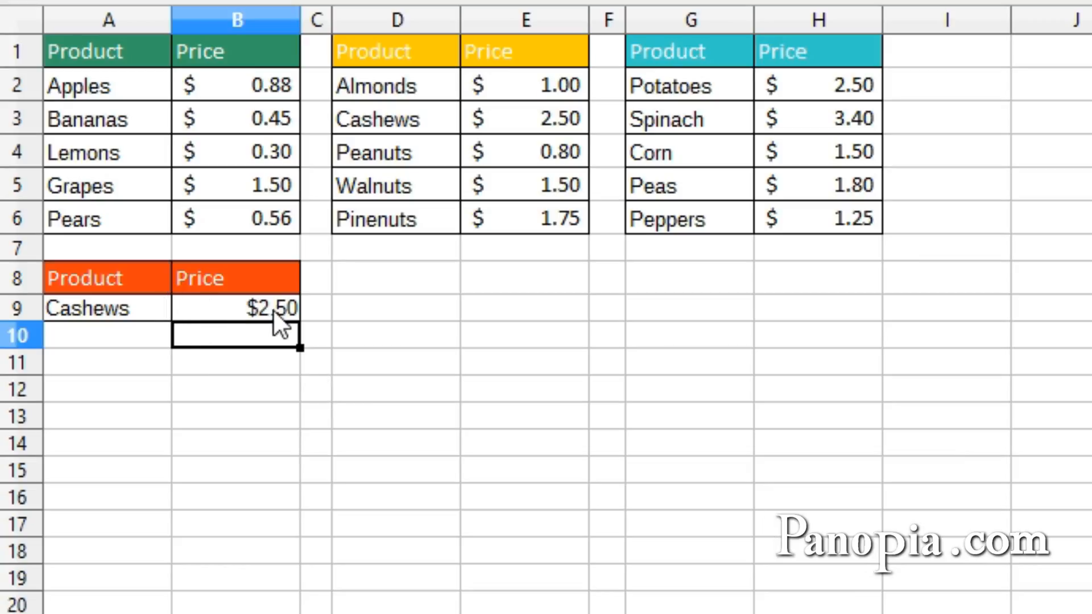
# Test the three-table lookup by changing the product in cell A9 to Lemons
pyautogui.click(140, 309)
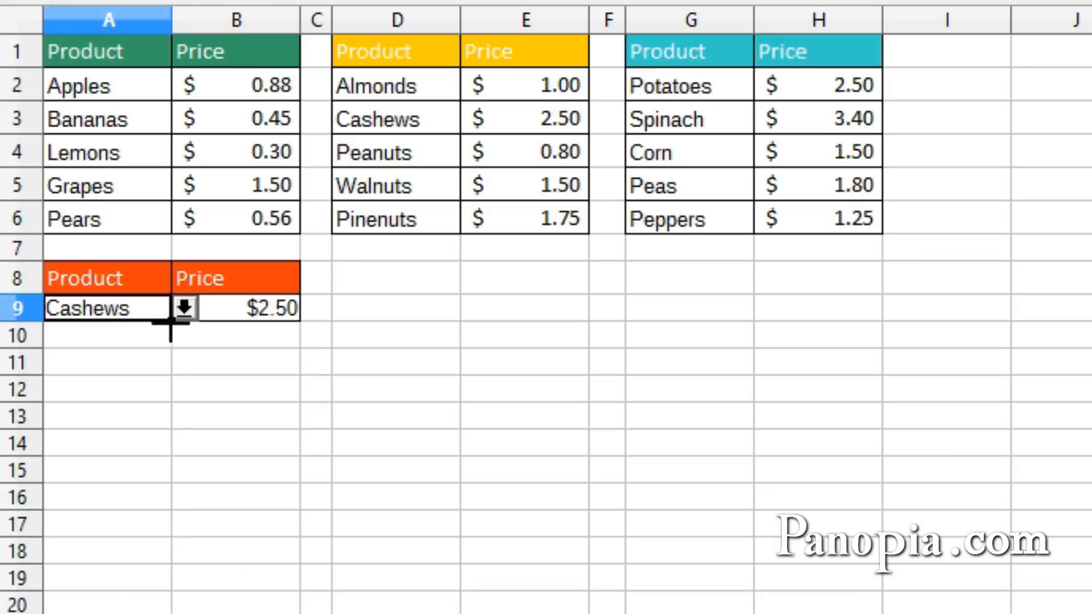
pyautogui.click(190, 304)
pyautogui.click(103, 384)
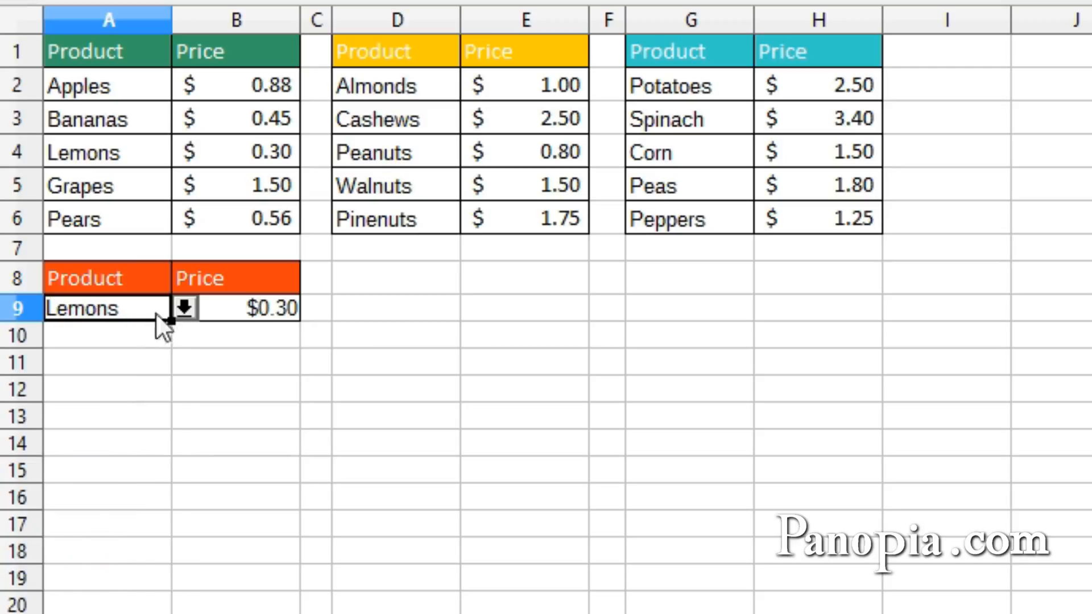
# Test the three-table lookup by setting the product in cell A9 to Almonds, followed by Potatoes
pyautogui.click(184, 307)
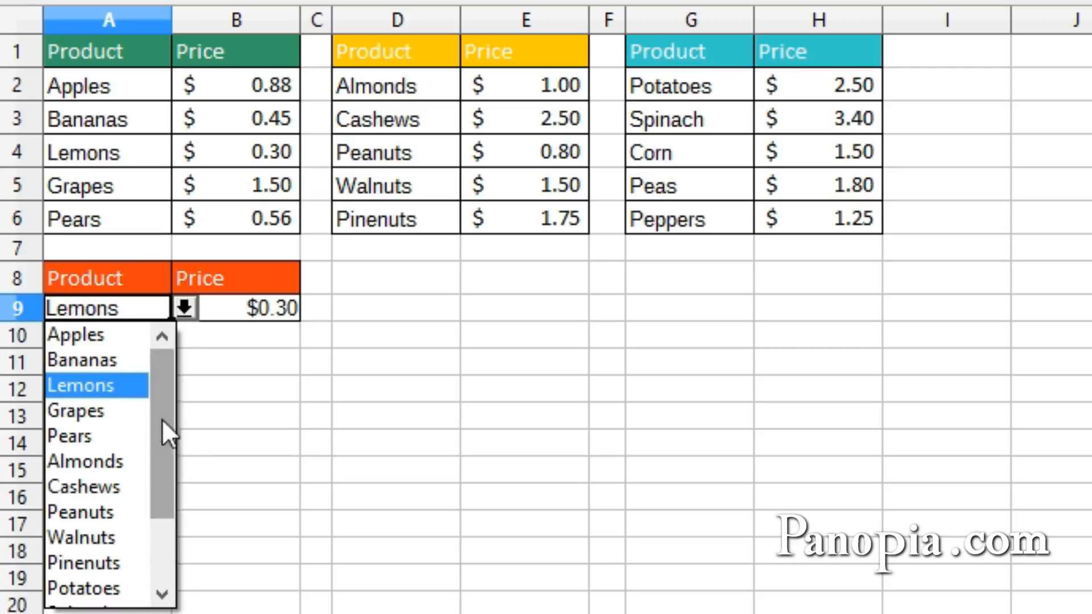
pyautogui.click(91, 461)
pyautogui.click(192, 309)
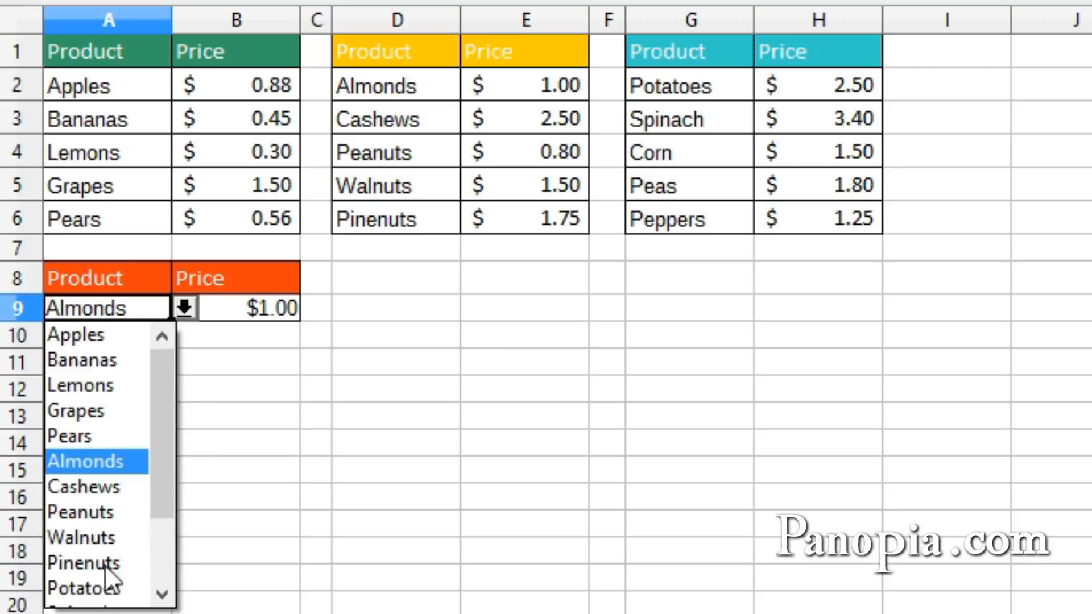
pyautogui.click(98, 589)
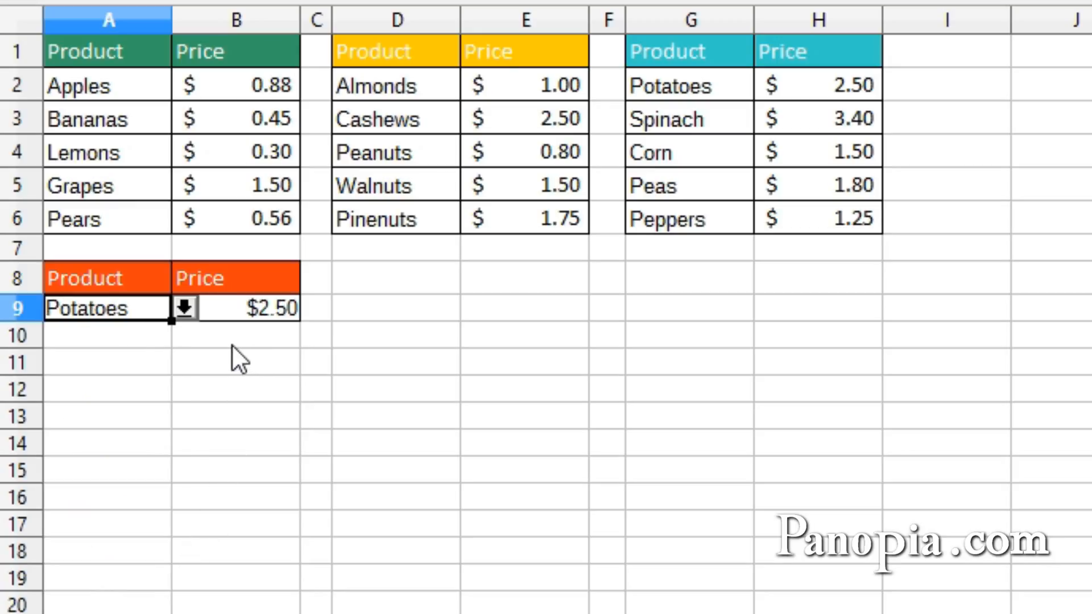
# Examine the nested IFNA and VLOOKUP formula in cell B9 and its three highlighted table ranges, leaving it as is
pyautogui.click(253, 309)
pyautogui.doubleClick(253, 309)
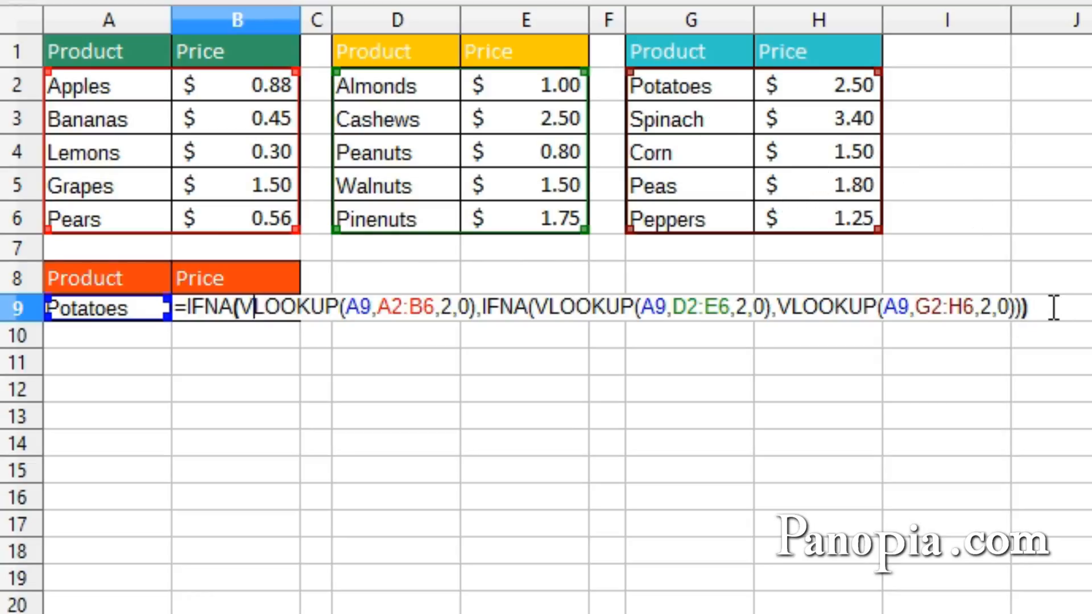
pyautogui.press('Return')
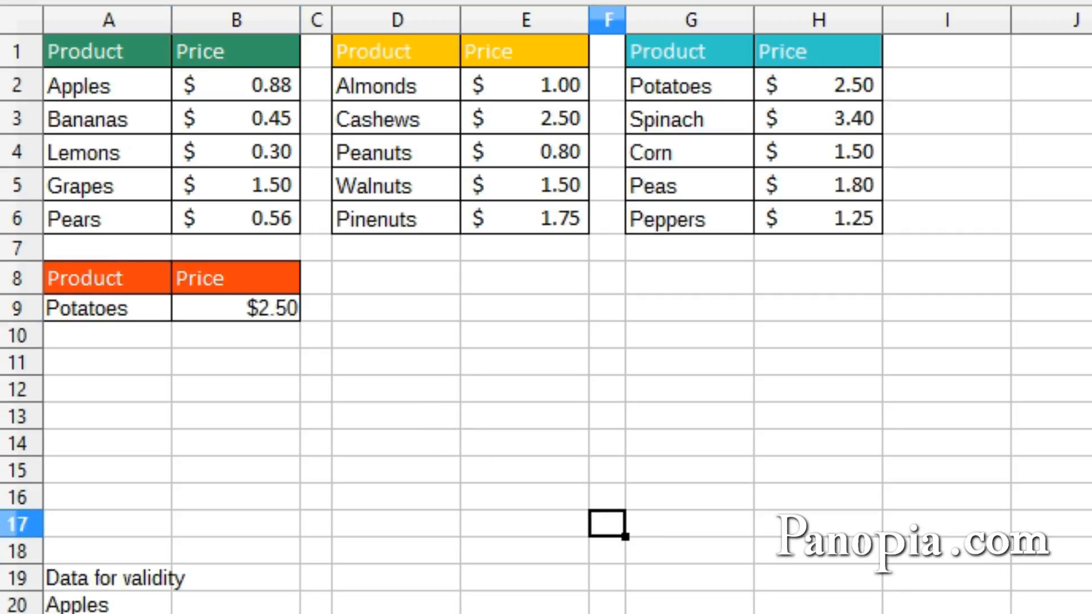
# Examine the shortened IFNA formula in cell B9 that uses the names fruitprice, nutprice and vegprice
pyautogui.doubleClick(249, 305)
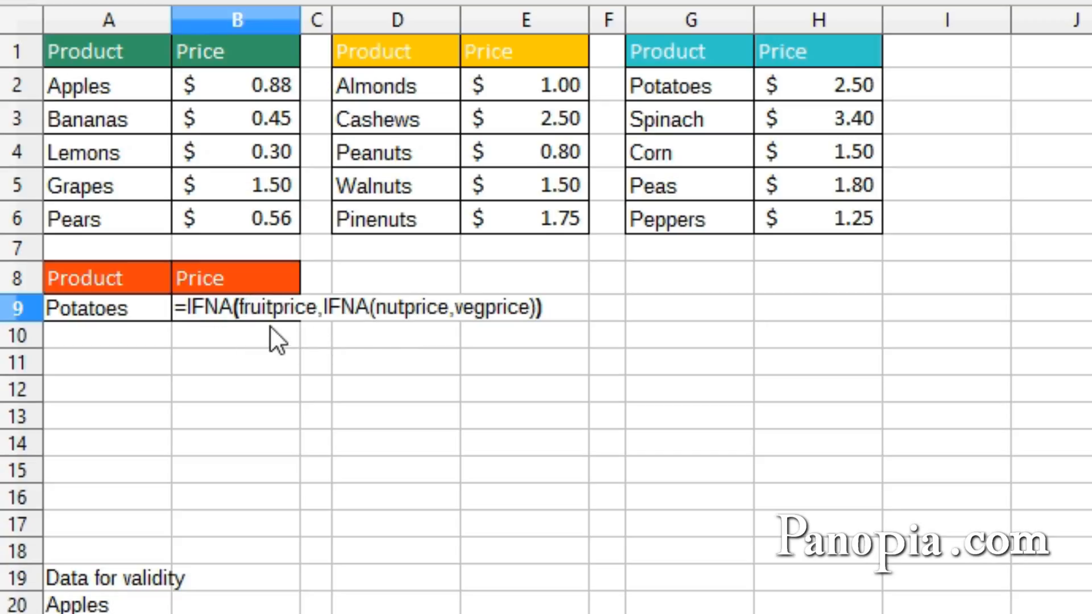
pyautogui.click(564, 310)
pyautogui.press('Return')
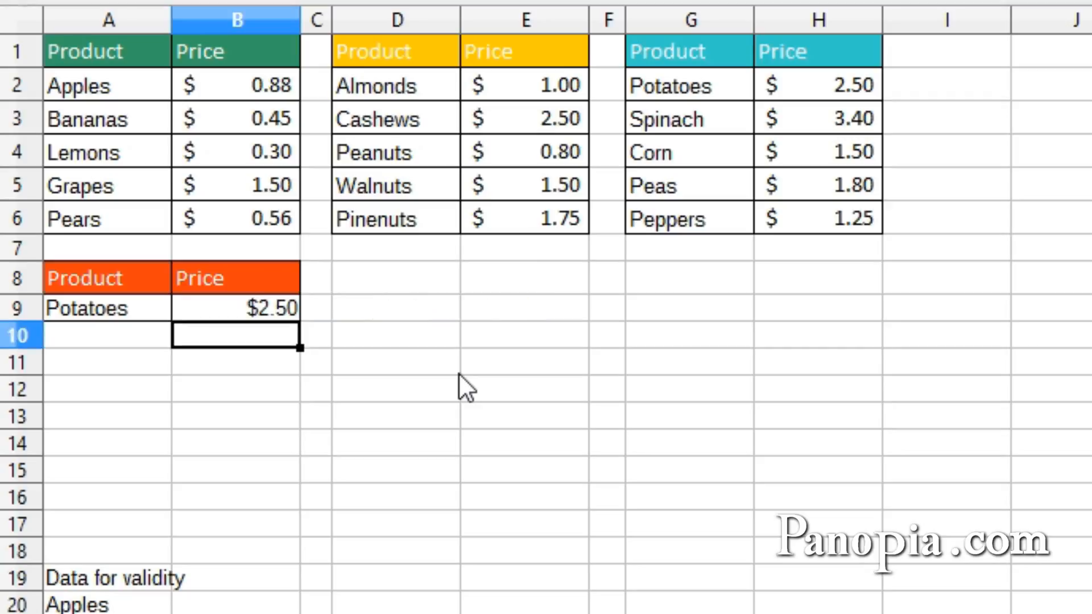